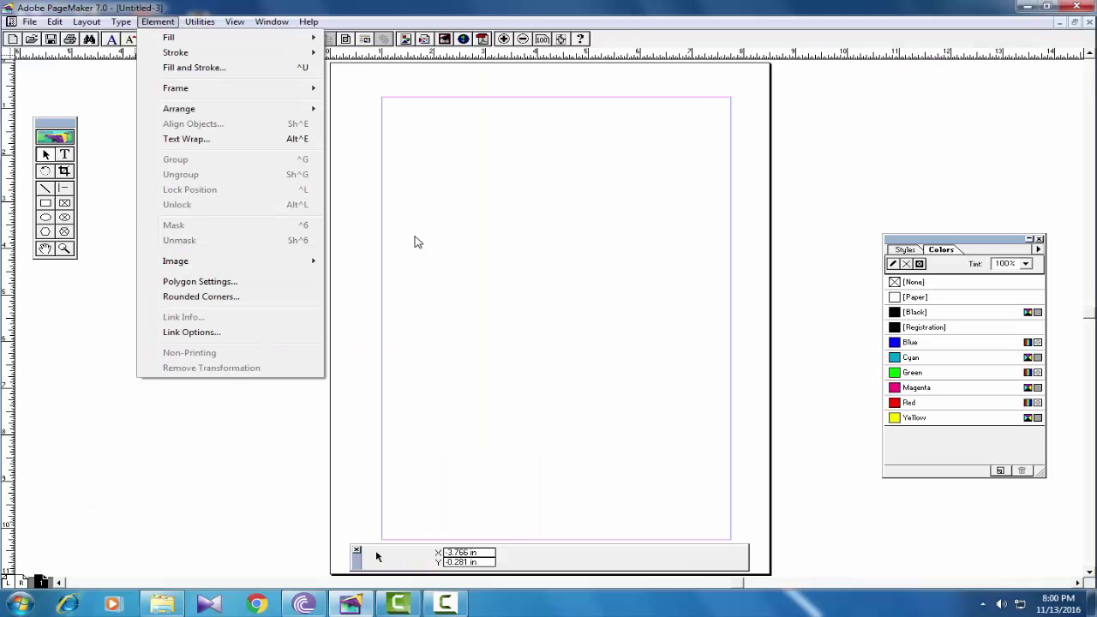
Draw an unfilled ellipse inside the page margins, near the upper-right corner of the blank page.
{"action": "left_click", "coordinate": [413, 242]}
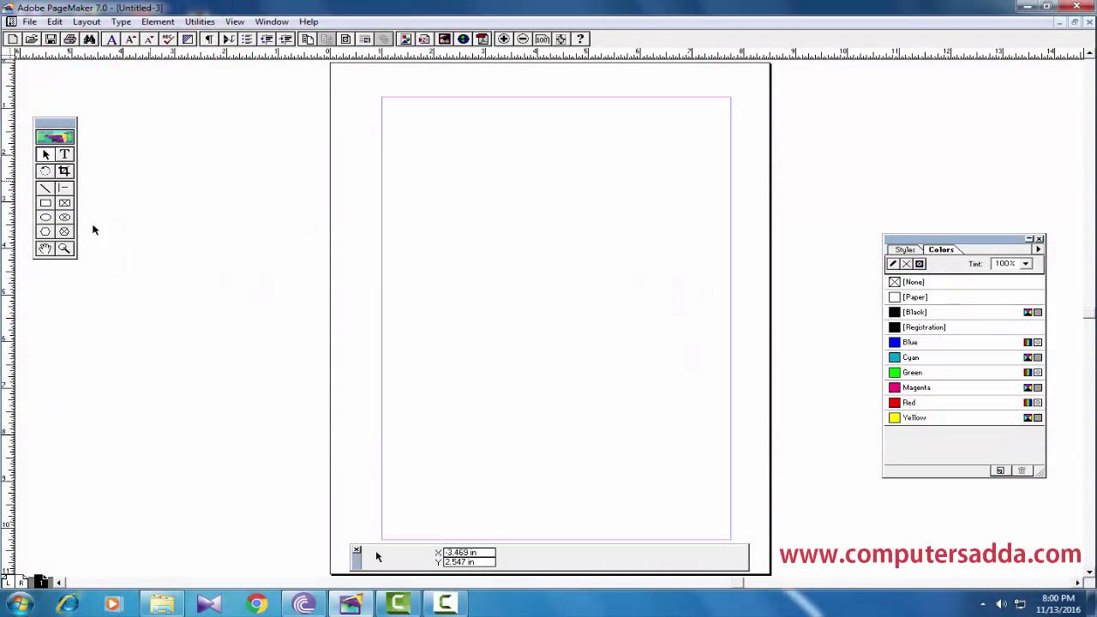
{"action": "key", "text": "shift+F5"}
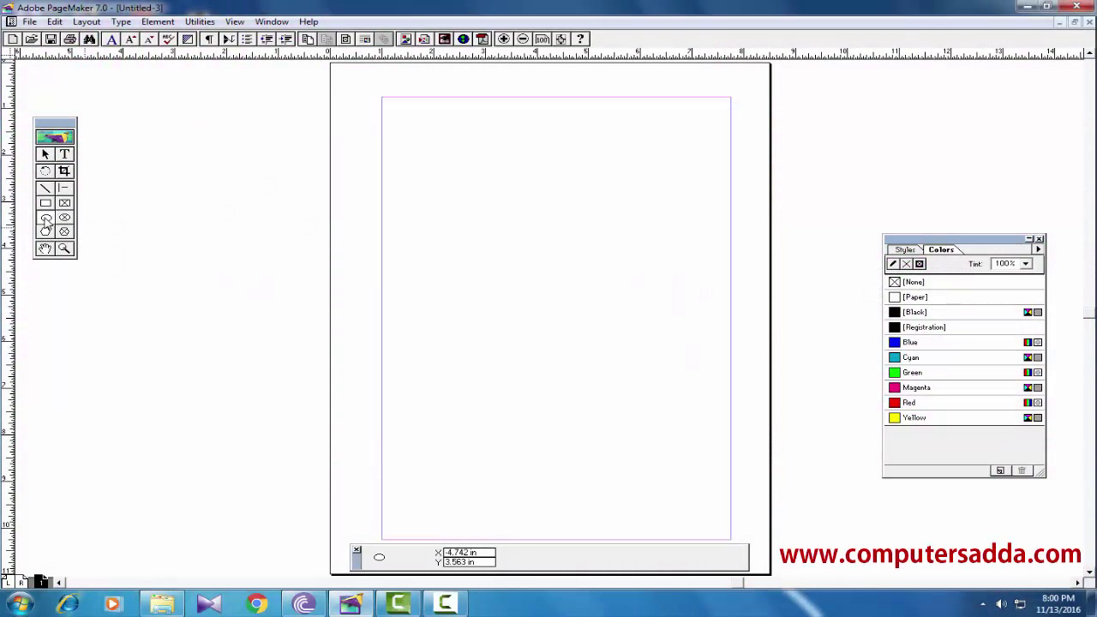
{"action": "left_click_drag", "start_coordinate": [584, 122], "coordinate": [684, 204]}
Draw a hexagon about 2.17 in wide and high below the ellipse, with a 5pt double-line stroke that is thin outside and thick inside.
{"action": "left_click", "coordinate": [46, 232]}
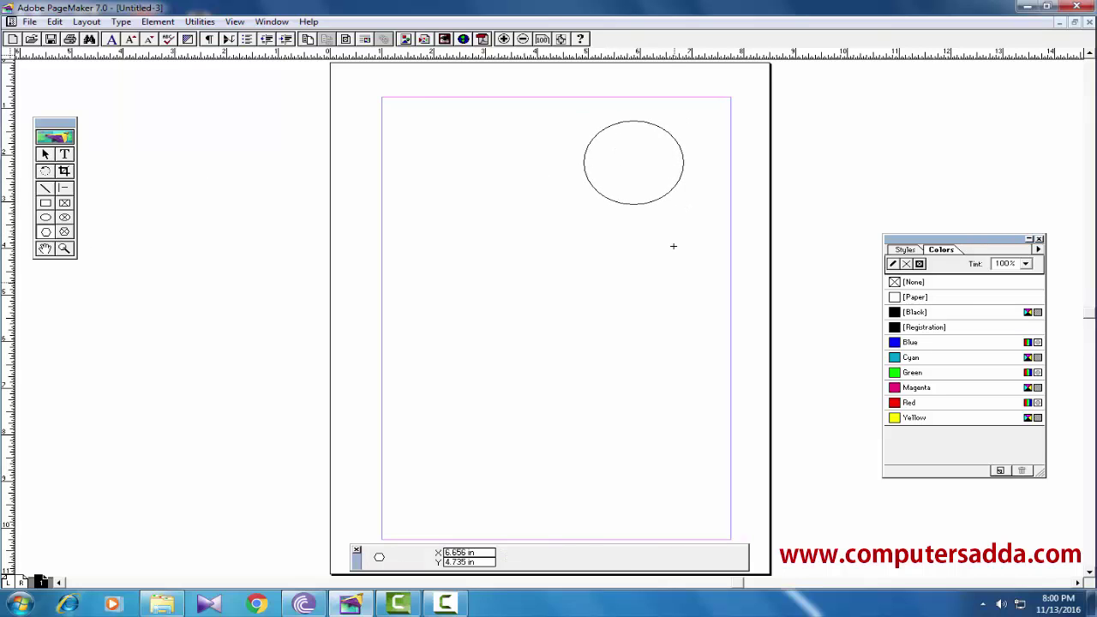
{"action": "left_click_drag", "start_coordinate": [586, 228], "coordinate": [699, 329]}
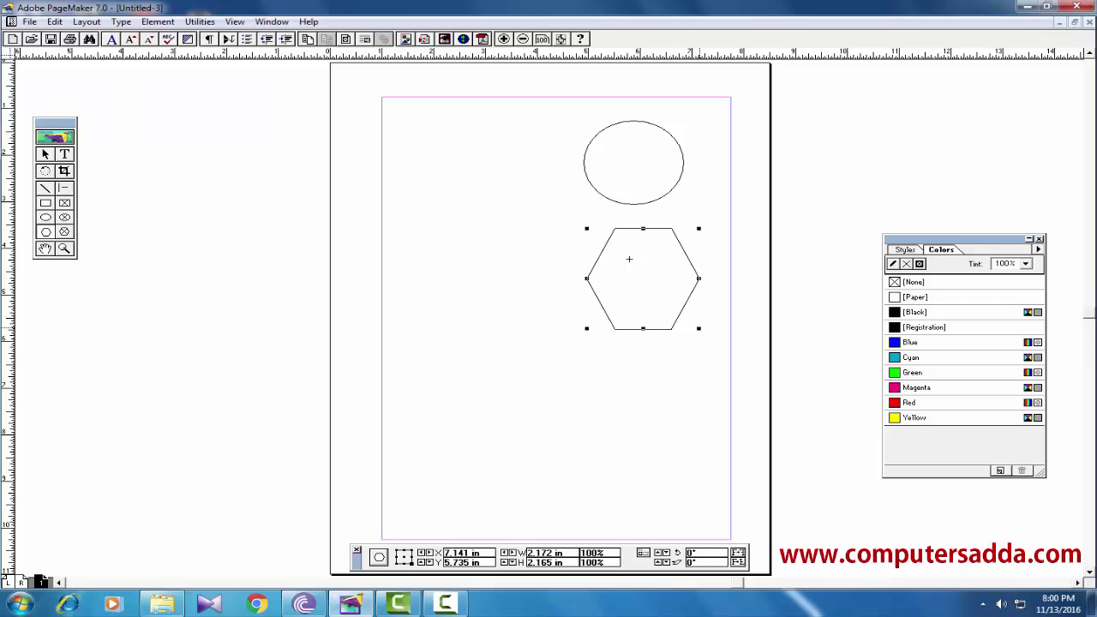
{"action": "left_click", "coordinate": [158, 21]}
{"action": "mouse_move", "coordinate": [213, 53]}
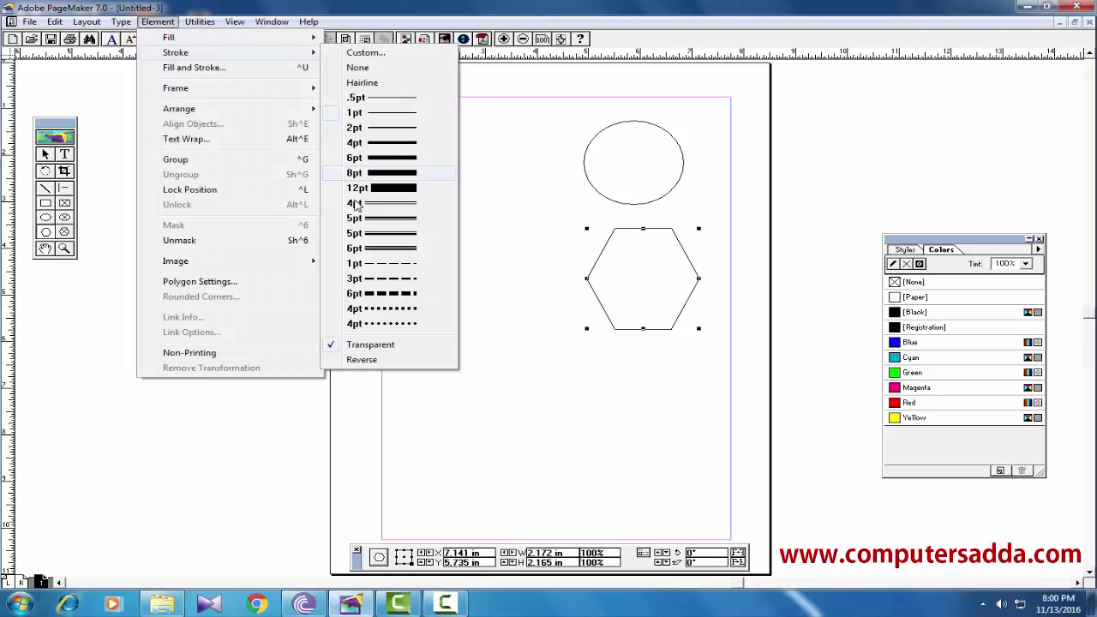
{"action": "left_click", "coordinate": [355, 233]}
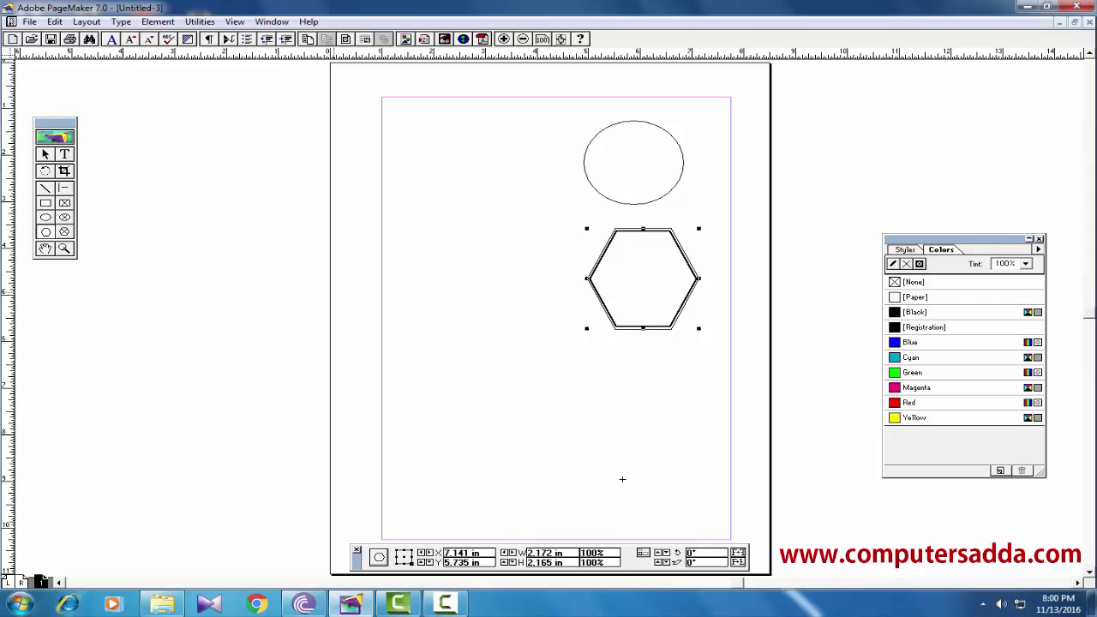
Draw another polygon about 2.6 in wide below the hexagon and make it a 40-sided starburst with a deeper star inset.
{"action": "left_click_drag", "start_coordinate": [570, 385], "coordinate": [703, 506]}
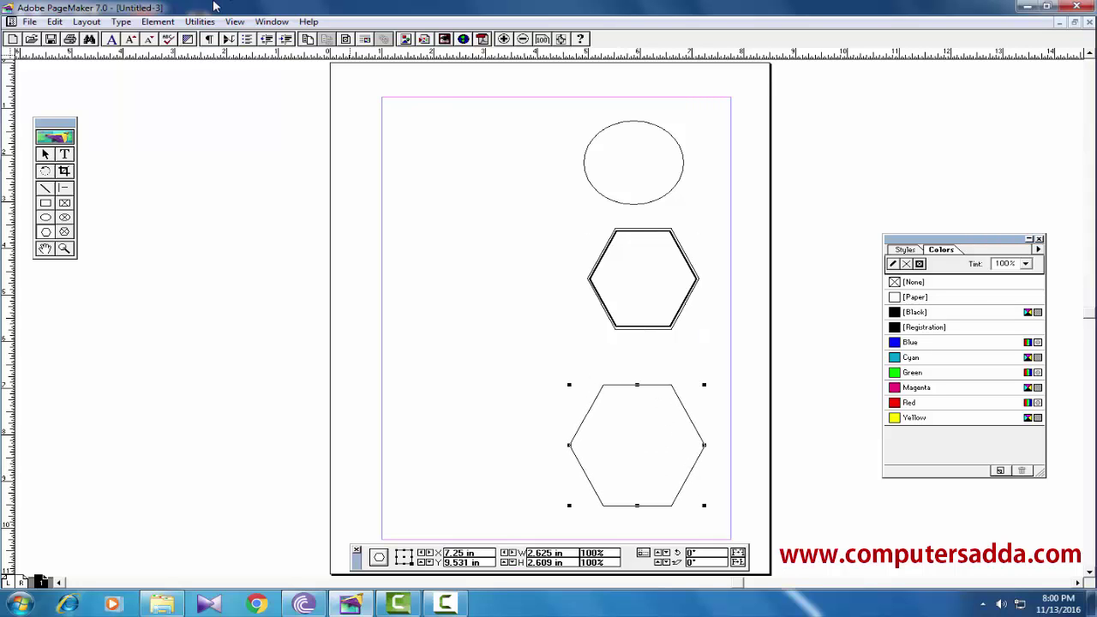
{"action": "left_click", "coordinate": [158, 21]}
{"action": "left_click", "coordinate": [178, 282]}
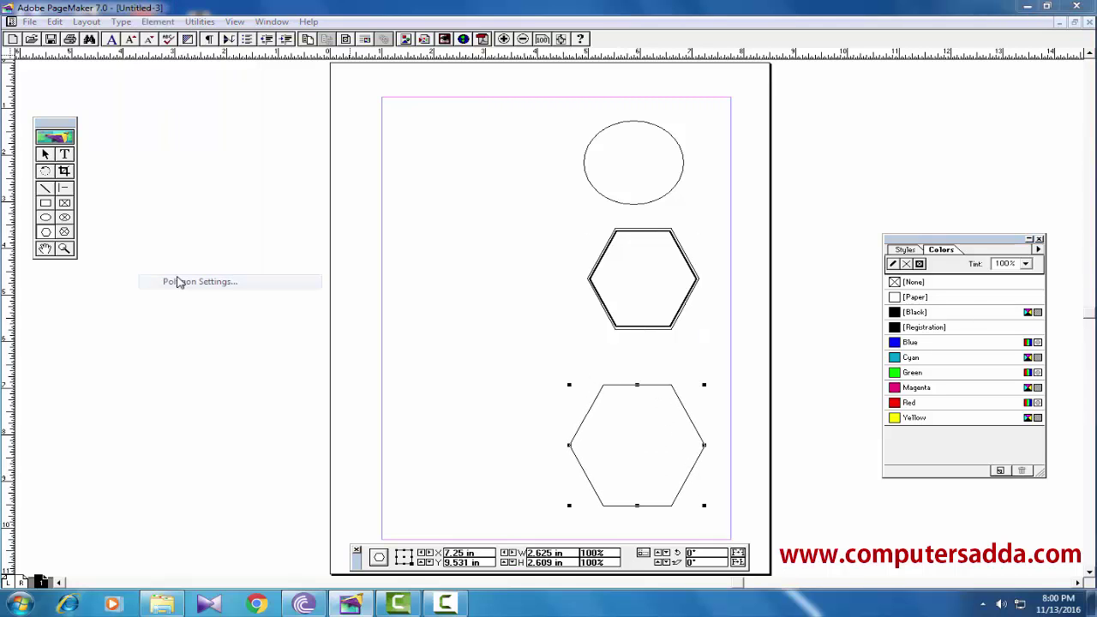
{"action": "left_click_drag", "start_coordinate": [453, 260], "coordinate": [469, 260]}
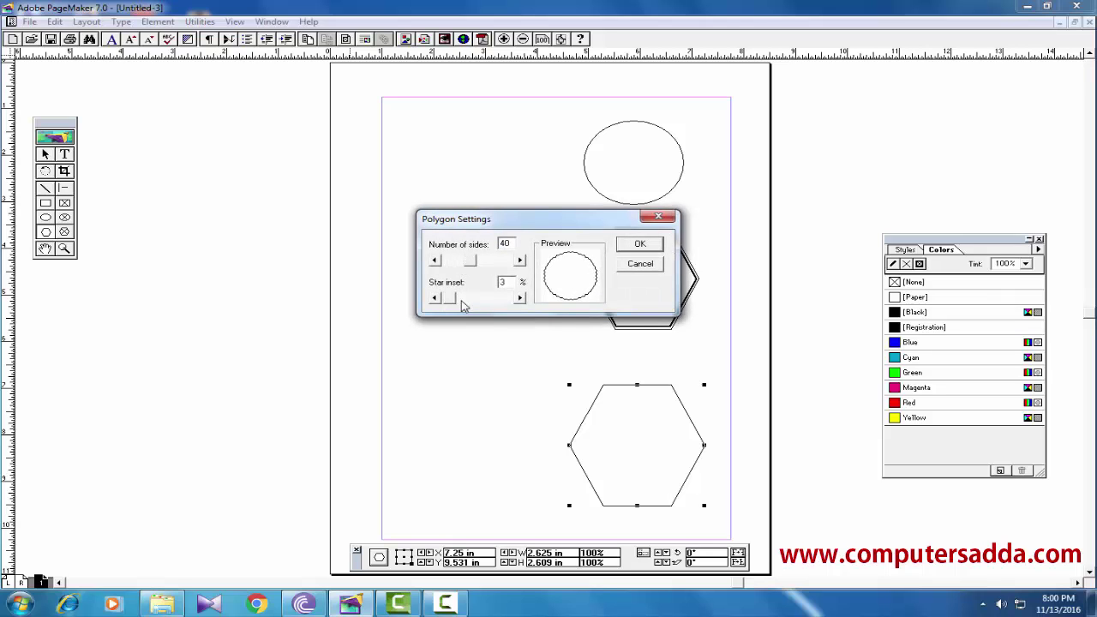
{"action": "left_click_drag", "start_coordinate": [446, 298], "coordinate": [470, 302]}
{"action": "left_click", "coordinate": [640, 244]}
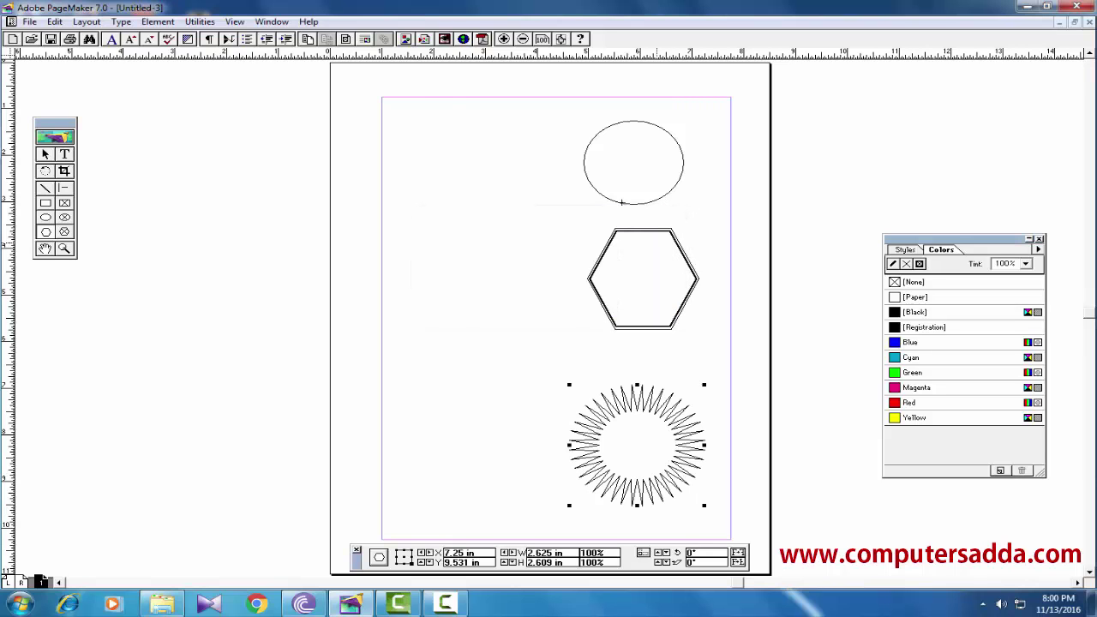
Apply the 6pt dashed stroke to the starburst polygon.
{"action": "left_click", "coordinate": [163, 23]}
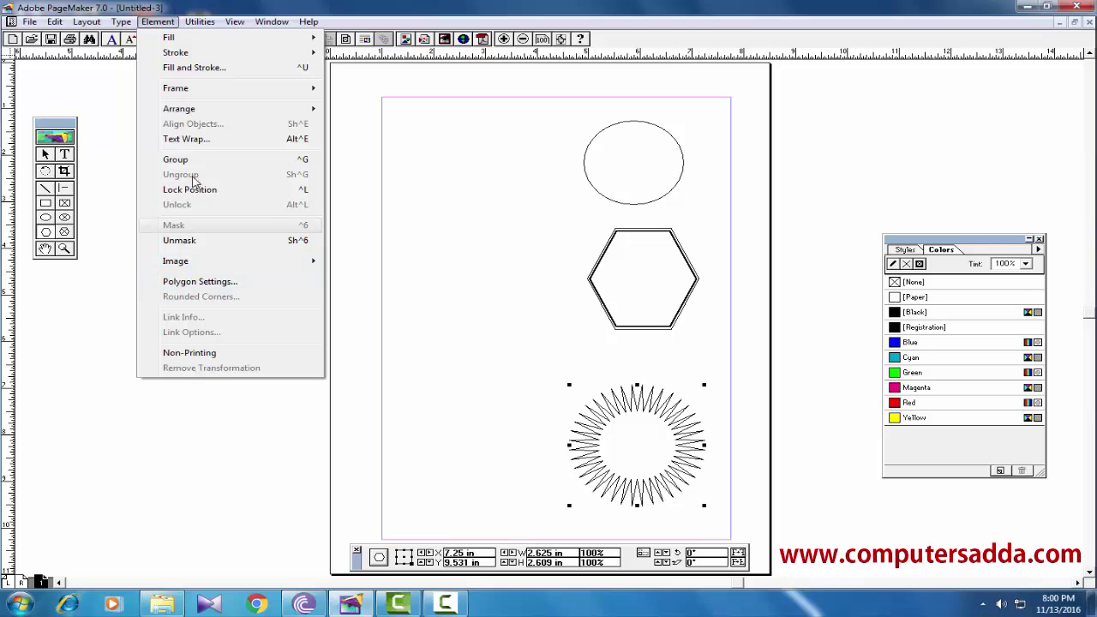
{"action": "mouse_move", "coordinate": [186, 56]}
{"action": "left_click", "coordinate": [366, 295]}
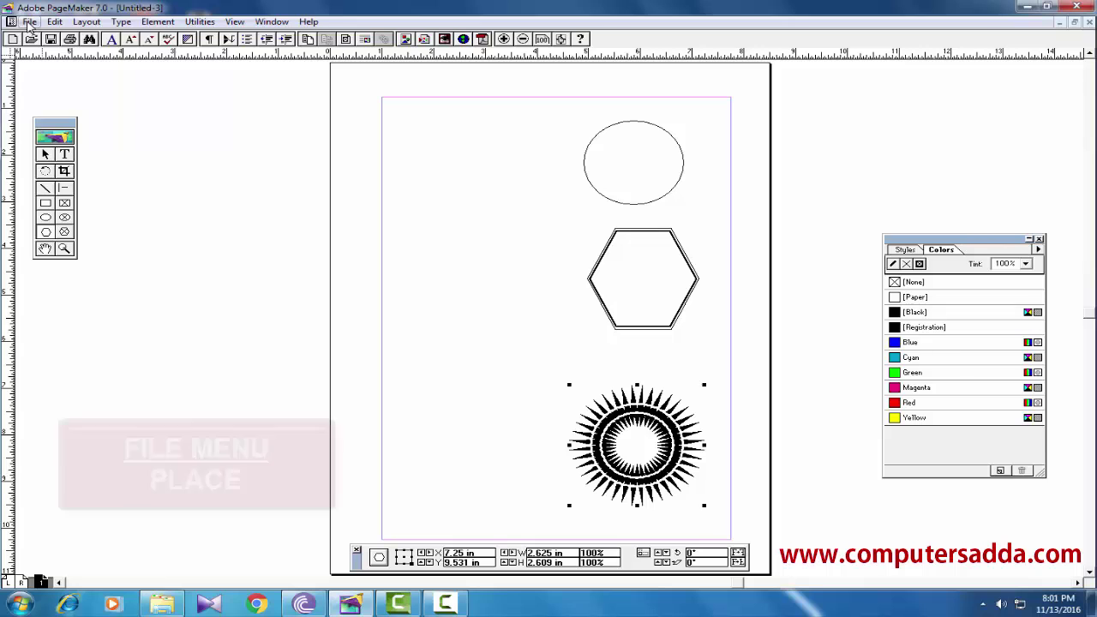
Place the JPEG image "1" from the Desktop into the publication as an independent graphic.
{"action": "left_click", "coordinate": [30, 21]}
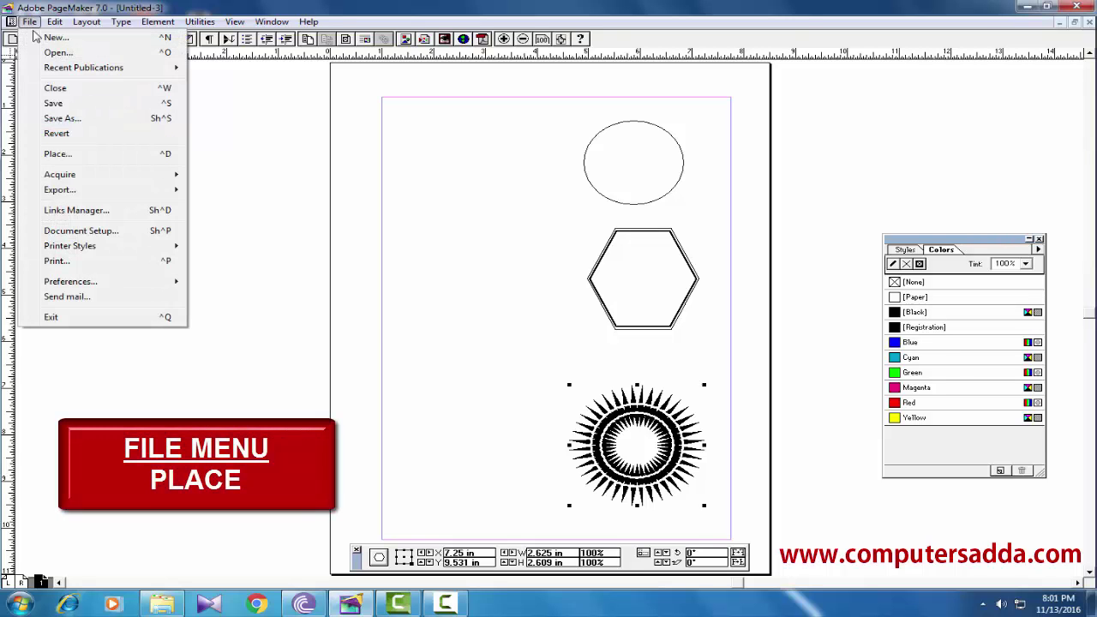
{"action": "left_click", "coordinate": [57, 155]}
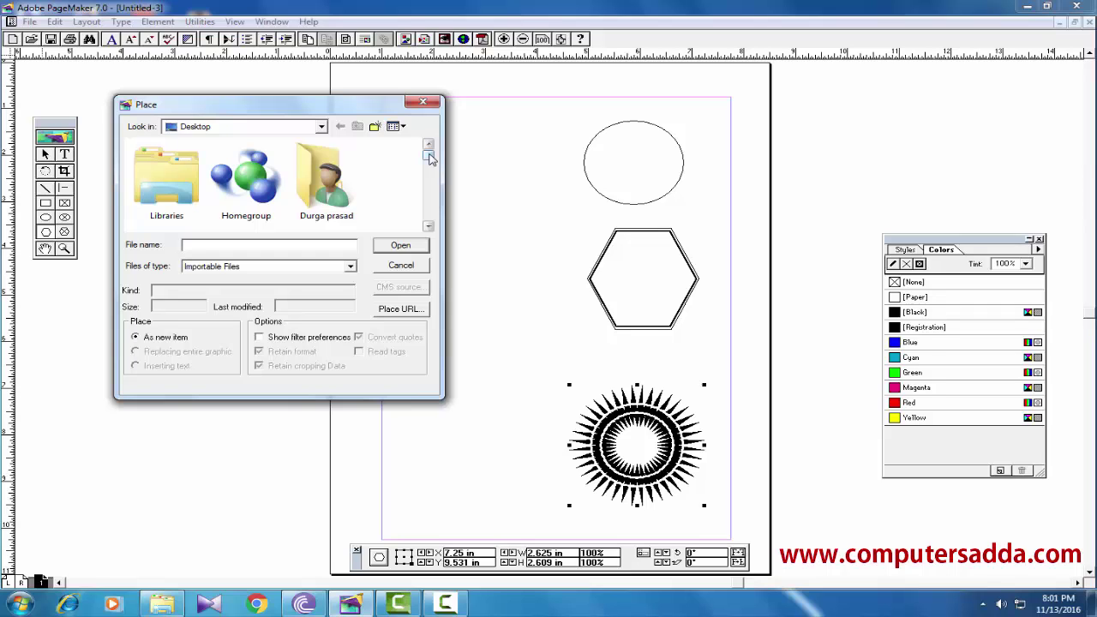
{"action": "left_click_drag", "start_coordinate": [431, 160], "coordinate": [433, 180]}
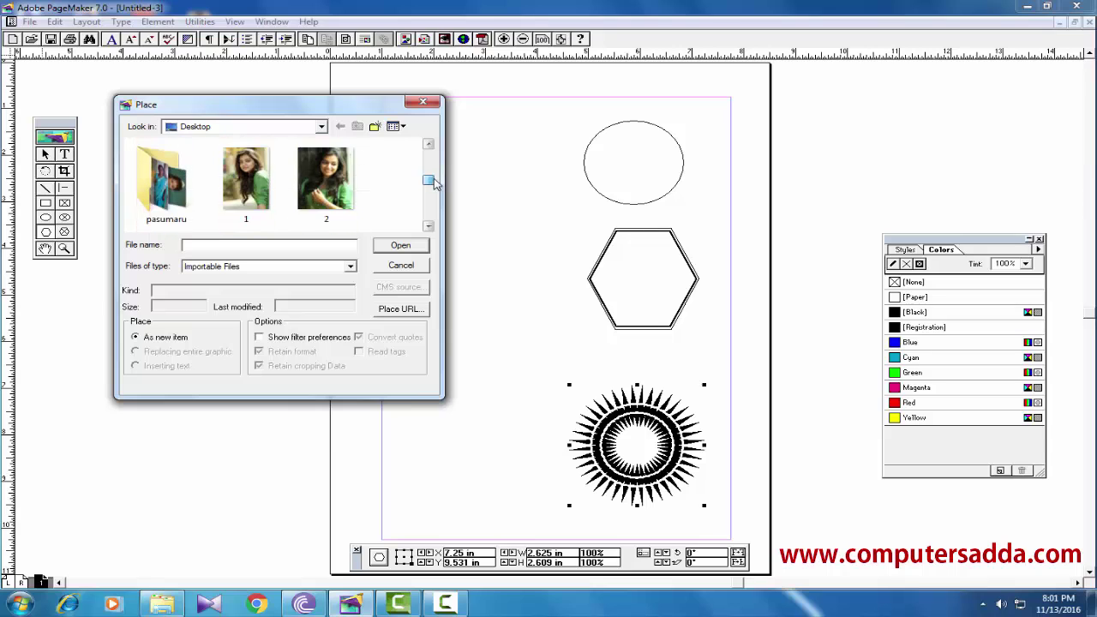
{"action": "left_click", "coordinate": [246, 187]}
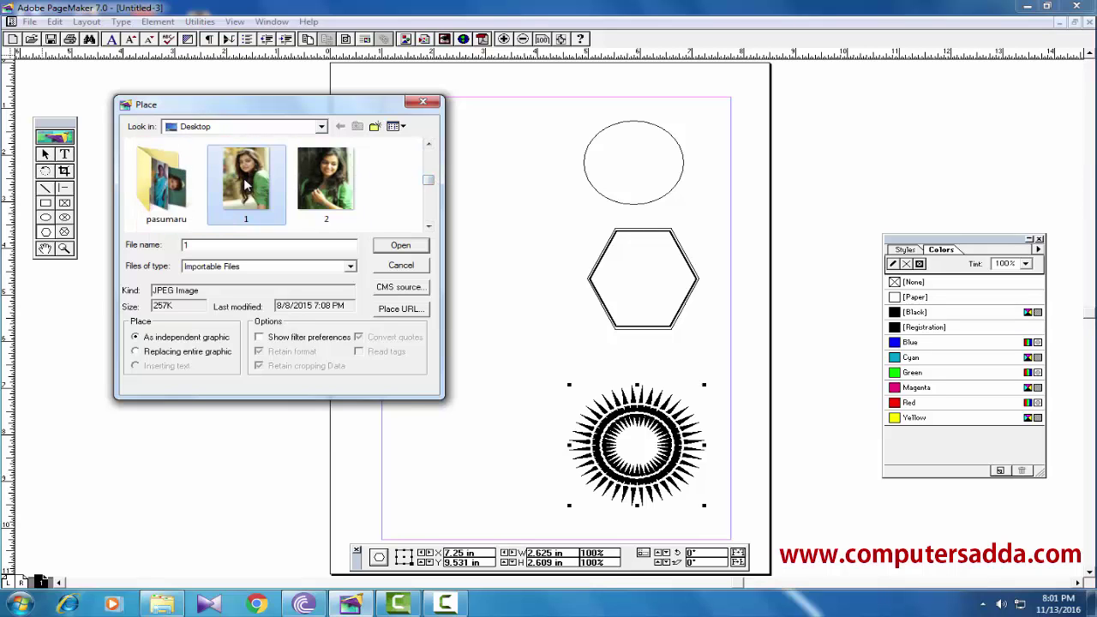
{"action": "left_click", "coordinate": [400, 246]}
{"action": "left_click", "coordinate": [520, 317]}
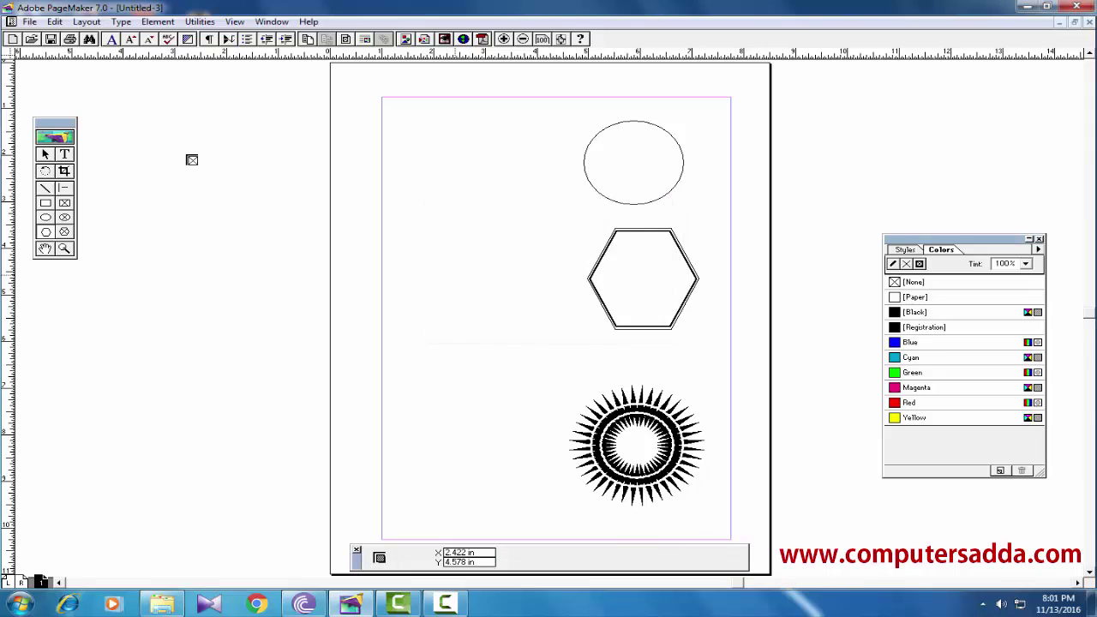
{"action": "left_click", "coordinate": [173, 146]}
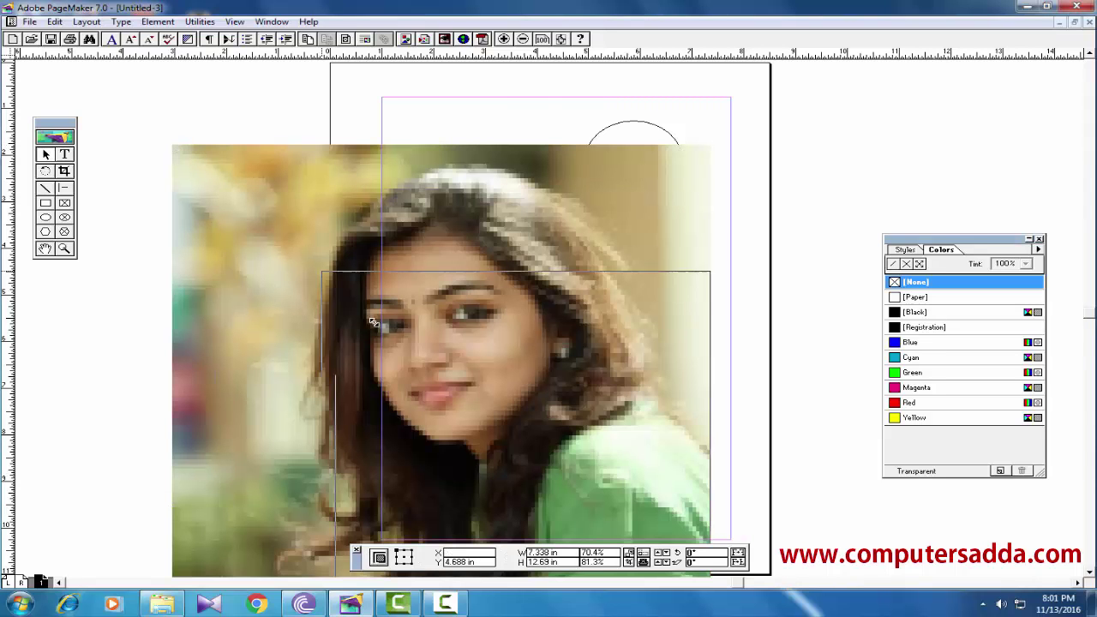
Shrink the placed photo to about 3.12 by 3.75 in and position it on the page beside the ellipse.
{"action": "left_click_drag", "start_coordinate": [173, 146], "coordinate": [161, 314]}
{"action": "left_click_drag", "start_coordinate": [236, 369], "coordinate": [232, 129]}
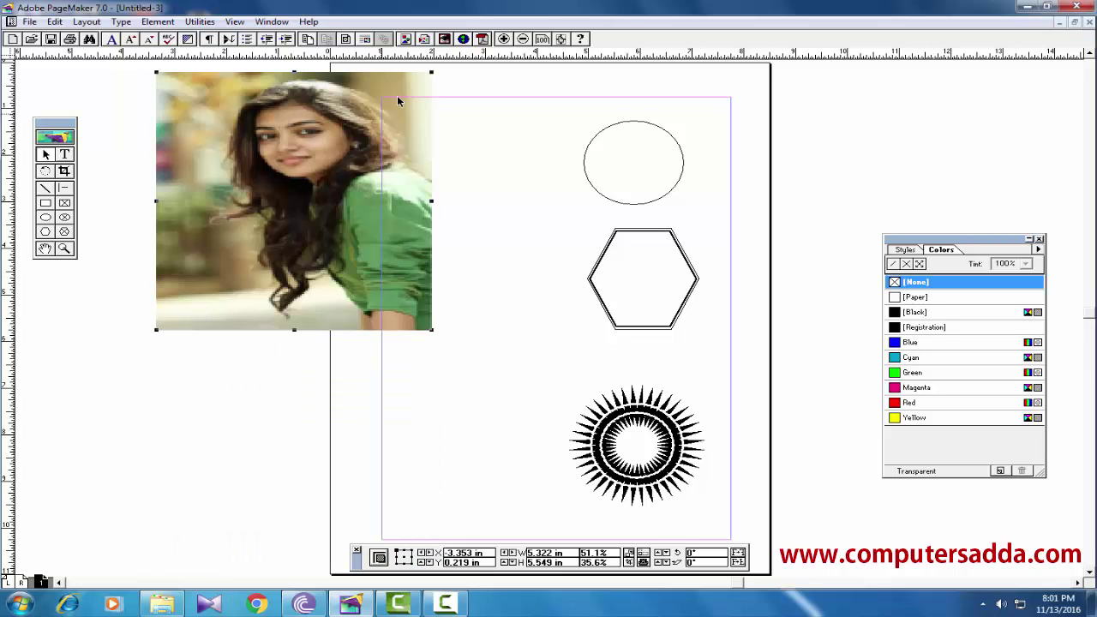
{"action": "left_click_drag", "start_coordinate": [432, 75], "coordinate": [321, 151]}
{"action": "left_click_drag", "start_coordinate": [259, 227], "coordinate": [444, 187]}
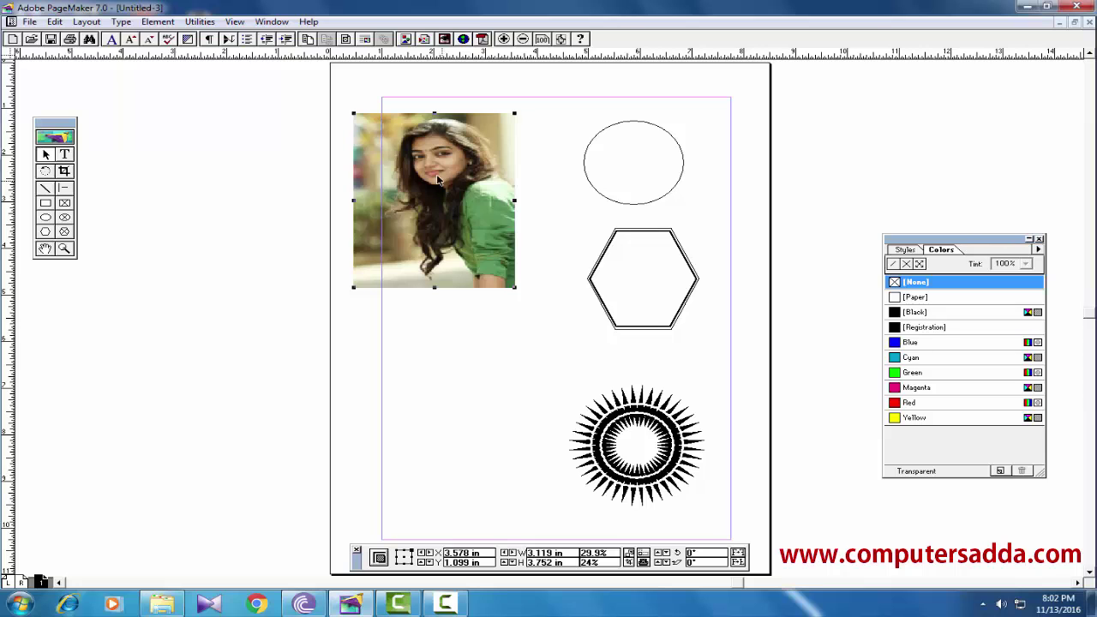
Set the graphics display to High resolution in the general preferences.
{"action": "left_click", "coordinate": [29, 22]}
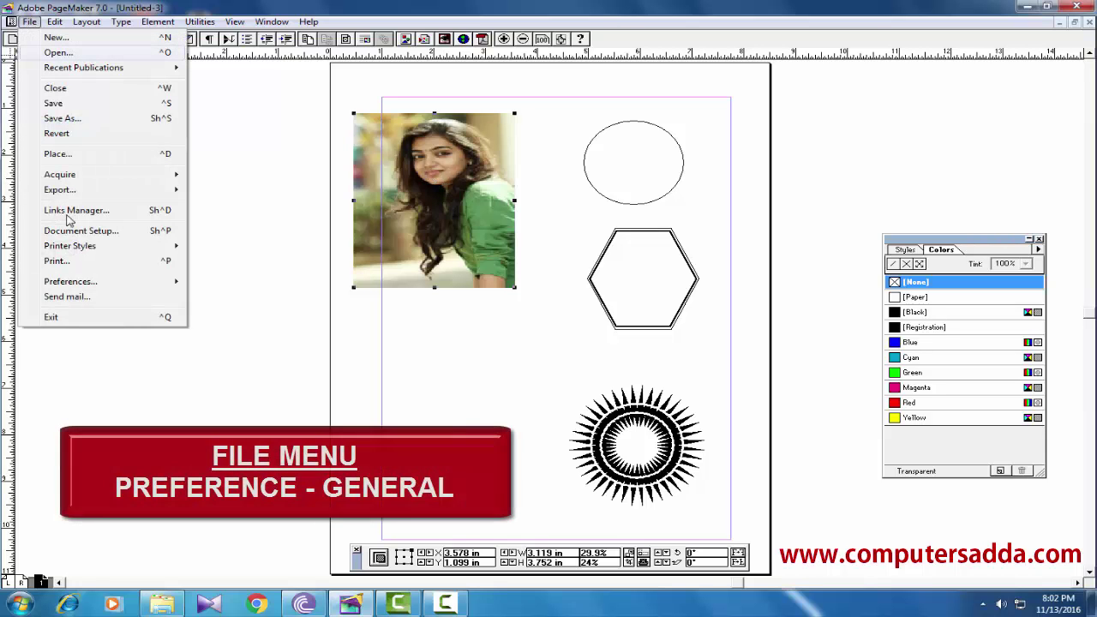
{"action": "mouse_move", "coordinate": [77, 283]}
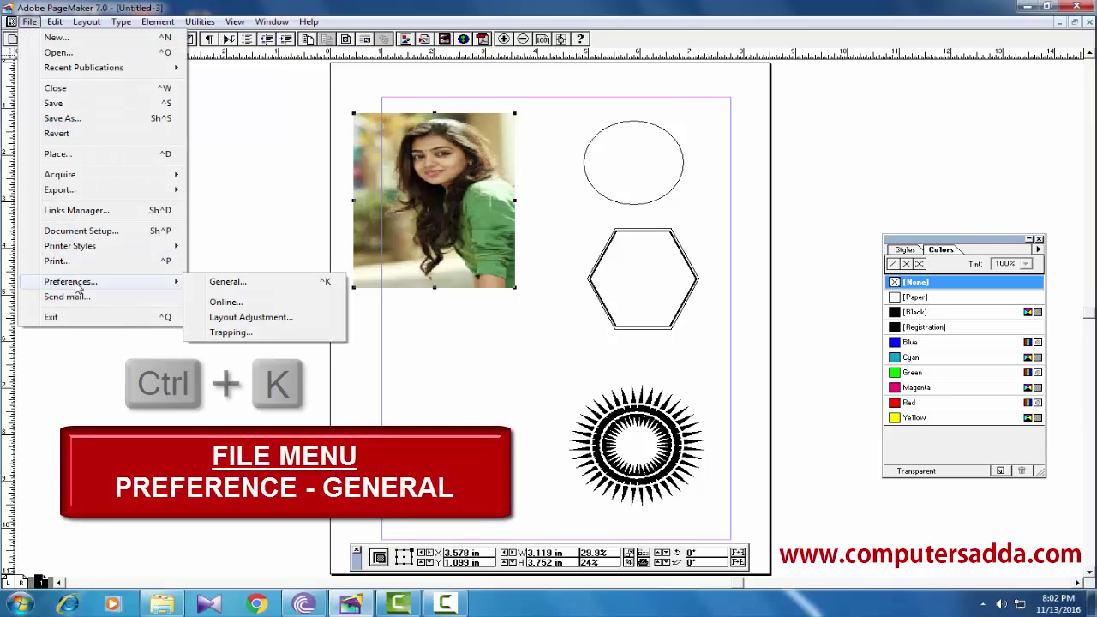
{"action": "left_click", "coordinate": [229, 284]}
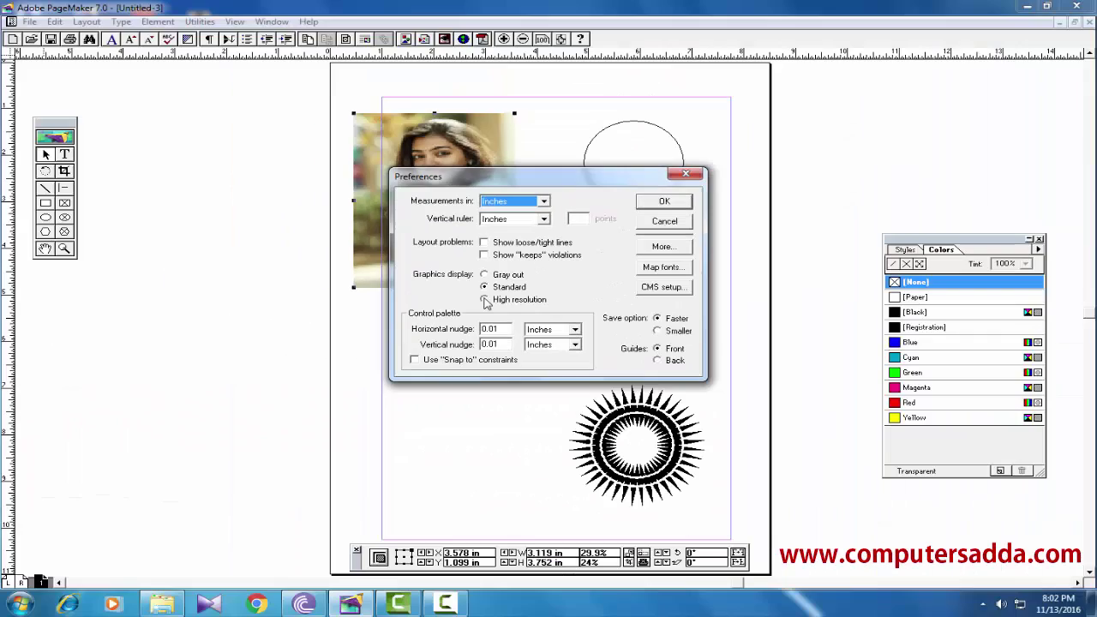
{"action": "left_click", "coordinate": [485, 300]}
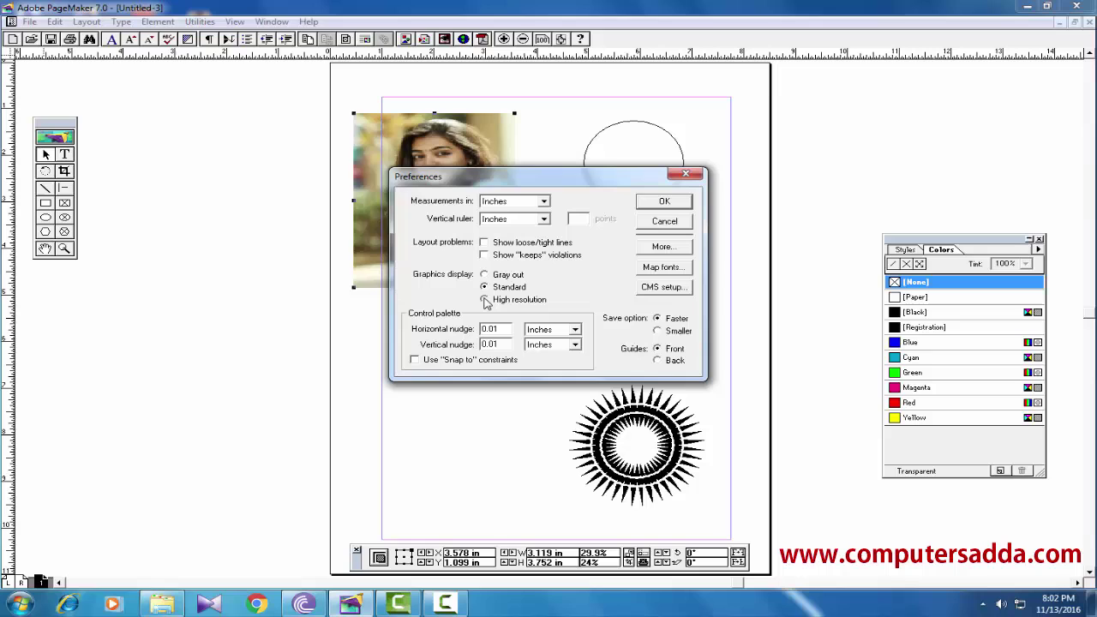
{"action": "left_click", "coordinate": [664, 203]}
Reduce the photo to roughly the hexagon's size and move it so that it overlaps the hexagon's left part.
{"action": "left_click_drag", "start_coordinate": [478, 189], "coordinate": [495, 276]}
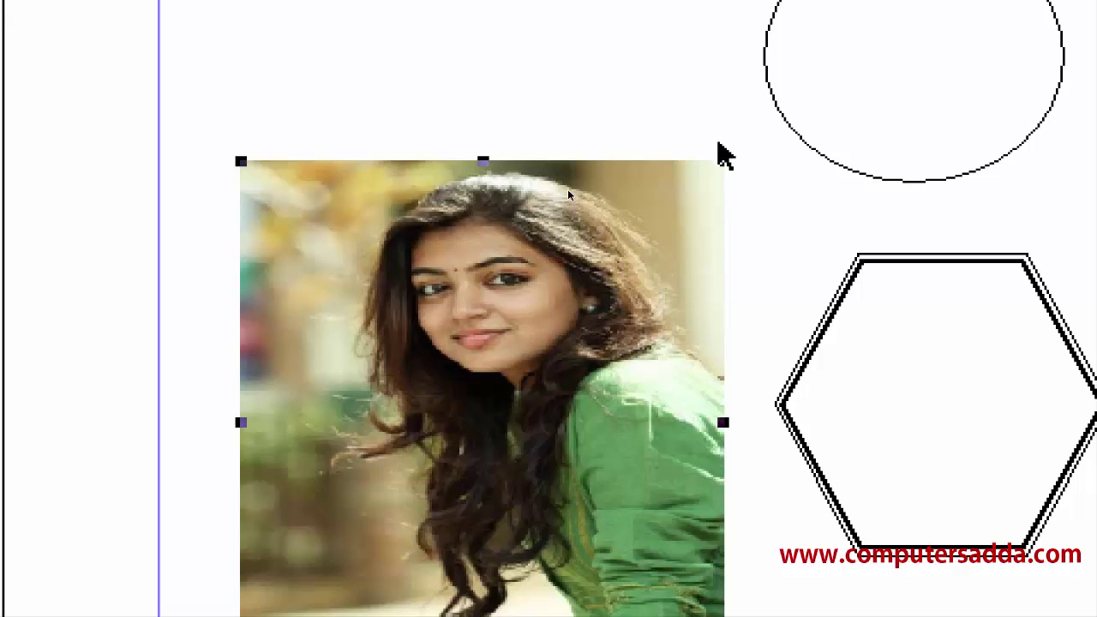
{"action": "left_click_drag", "start_coordinate": [723, 161], "coordinate": [554, 312]}
{"action": "left_click_drag", "start_coordinate": [442, 480], "coordinate": [737, 377]}
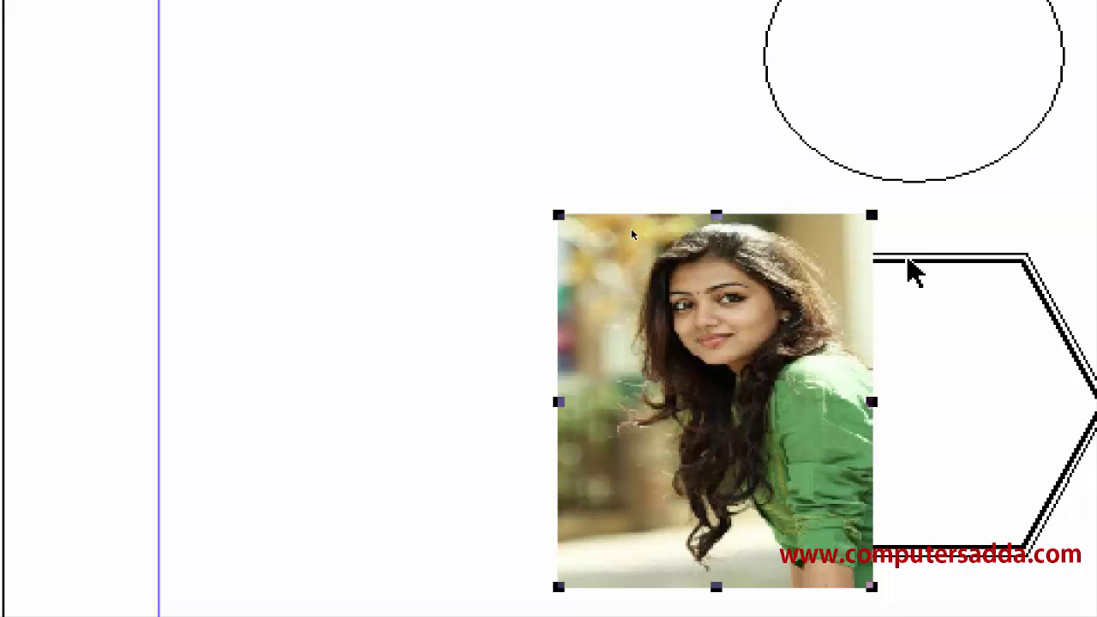
Select the photo together with the hexagon and mask the photo with the hexagon shape.
{"action": "key", "text": "shift"}
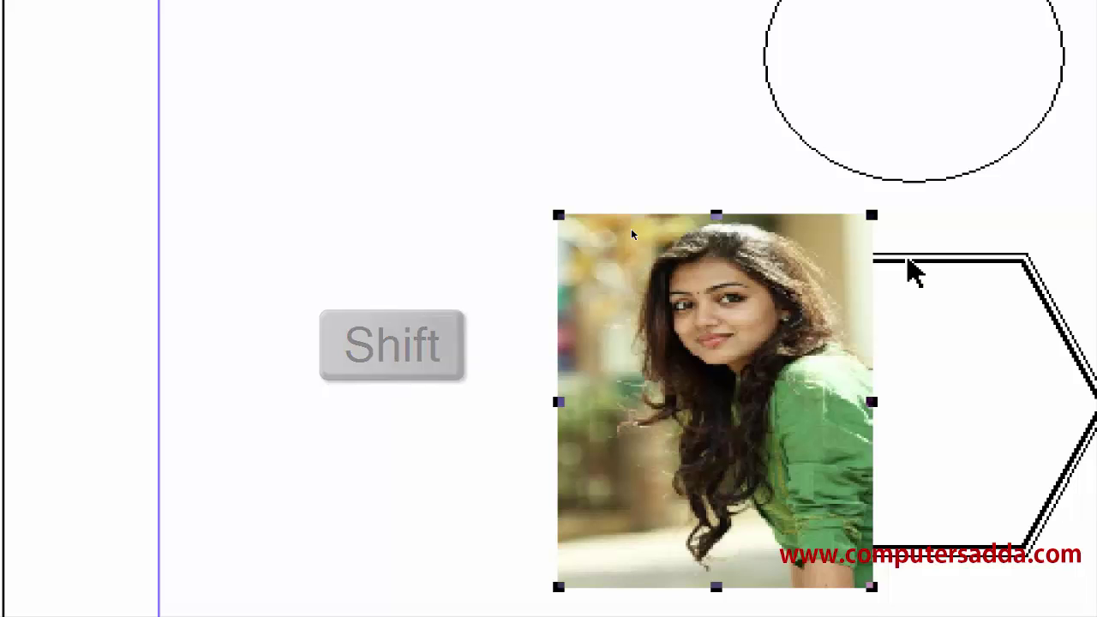
{"action": "left_click", "coordinate": [911, 268], "text": "shift"}
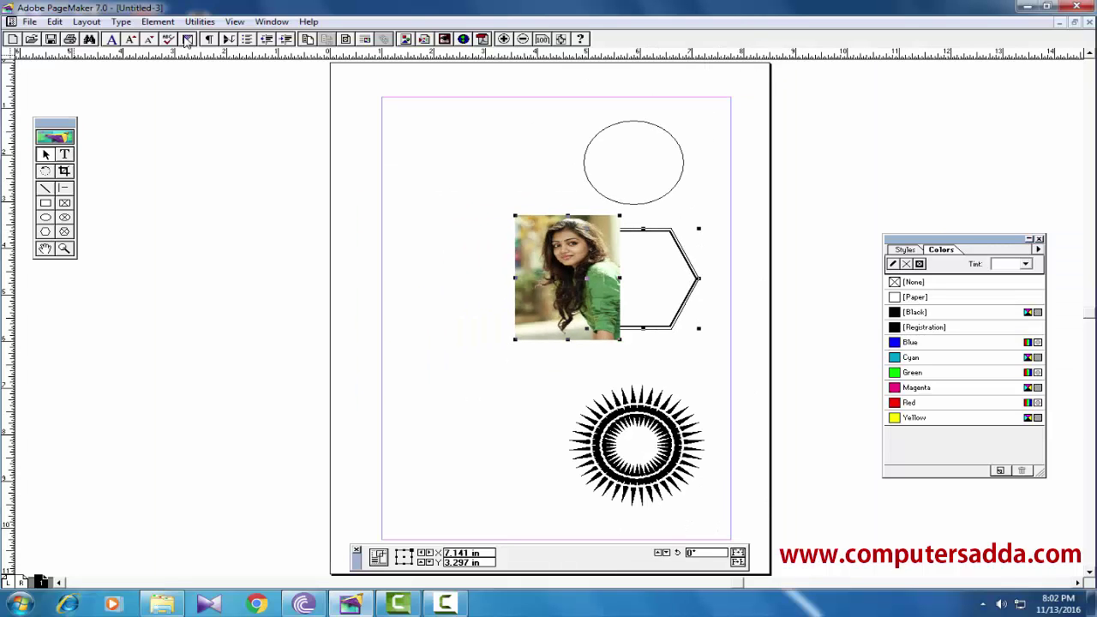
{"action": "left_click", "coordinate": [159, 22]}
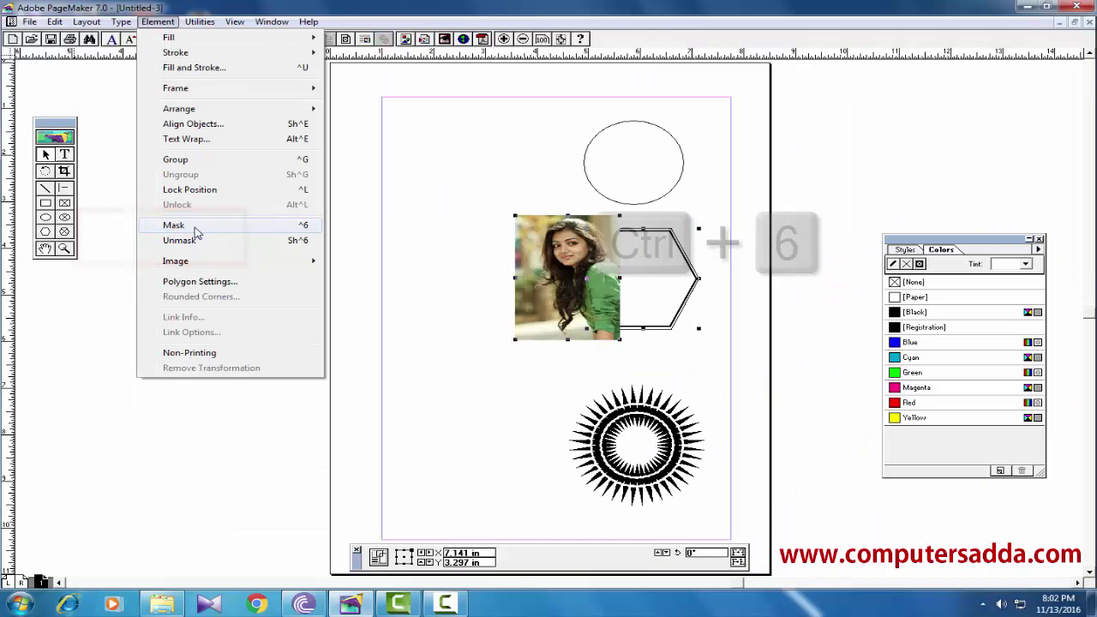
{"action": "left_click", "coordinate": [195, 227]}
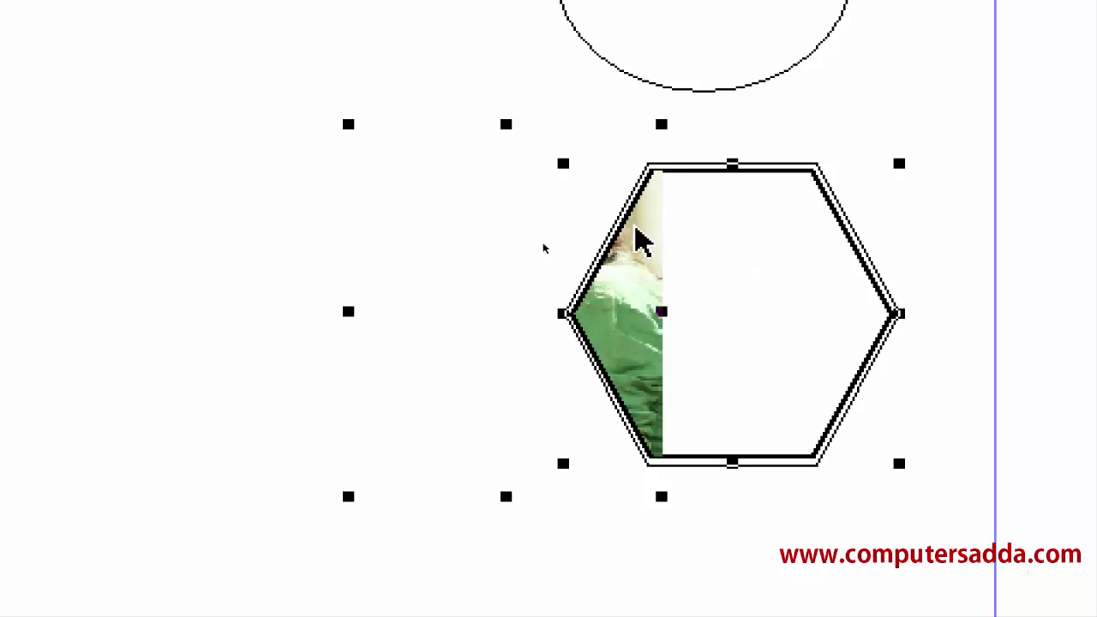
Move the masked photo inside the hexagon and widen it to about 2.64 in so that it fills the whole shape.
{"action": "left_click", "coordinate": [118, 199]}
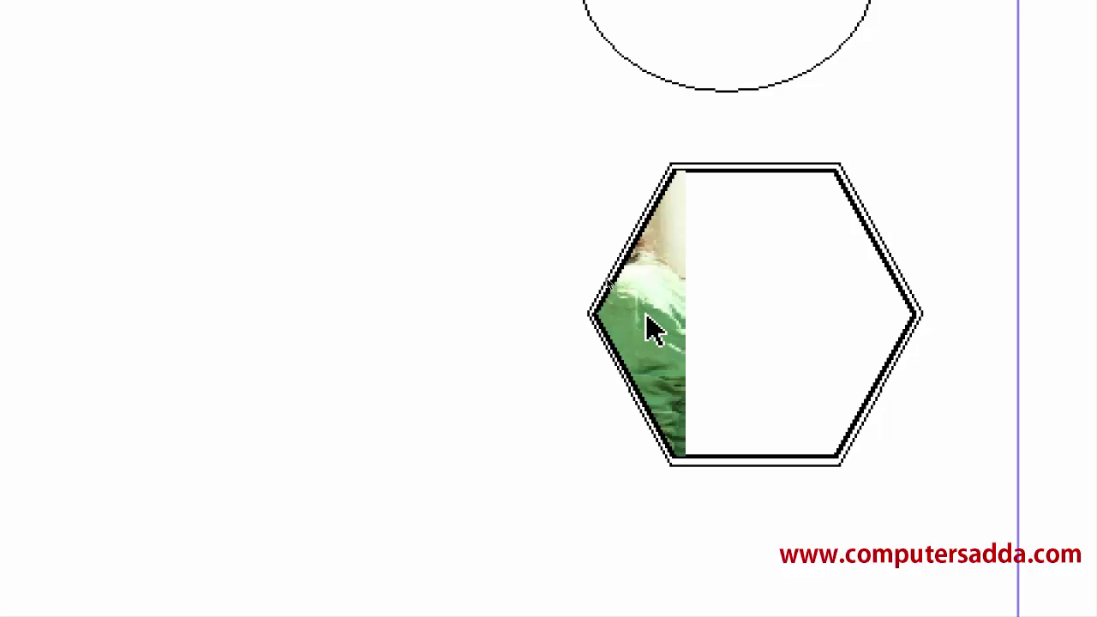
{"action": "left_click_drag", "start_coordinate": [652, 330], "coordinate": [874, 318]}
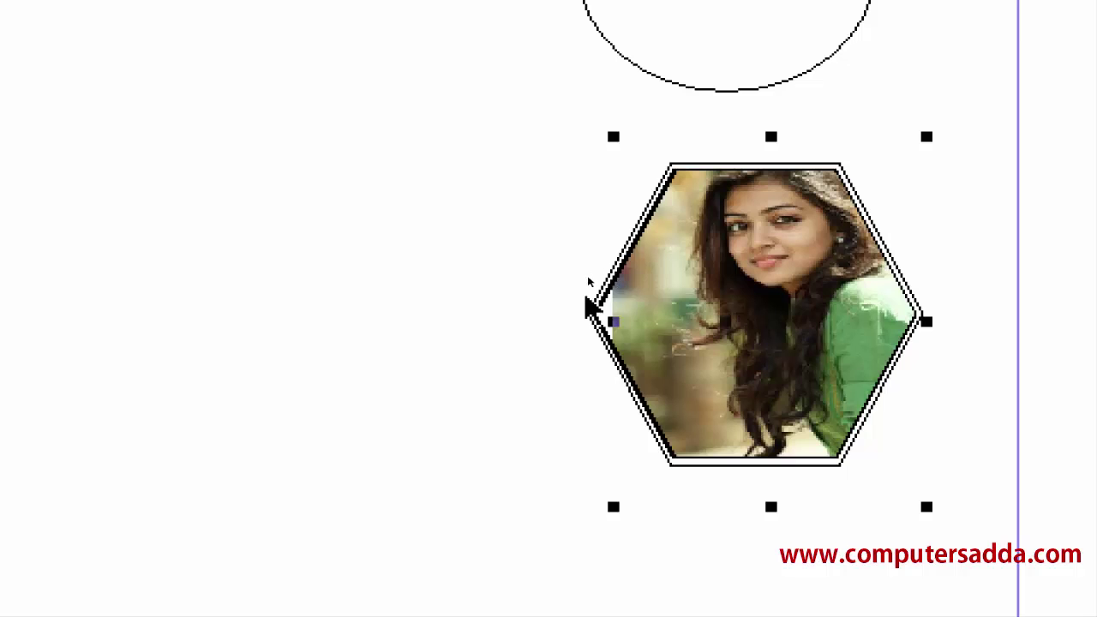
{"action": "left_click_drag", "start_coordinate": [613, 321], "coordinate": [570, 321]}
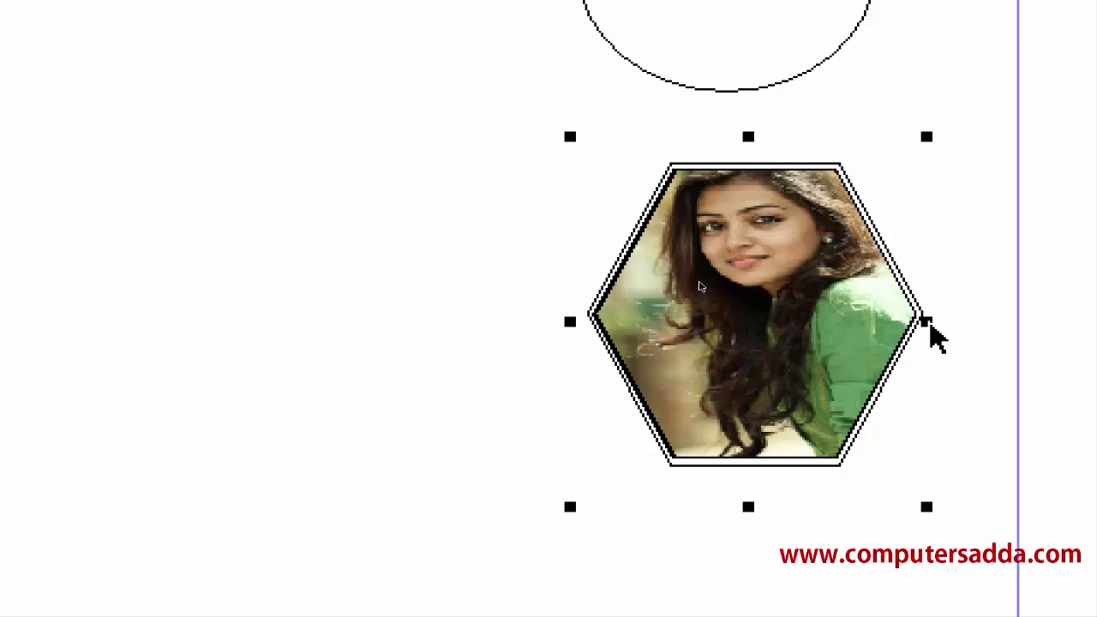
{"action": "left_click_drag", "start_coordinate": [929, 323], "coordinate": [977, 322]}
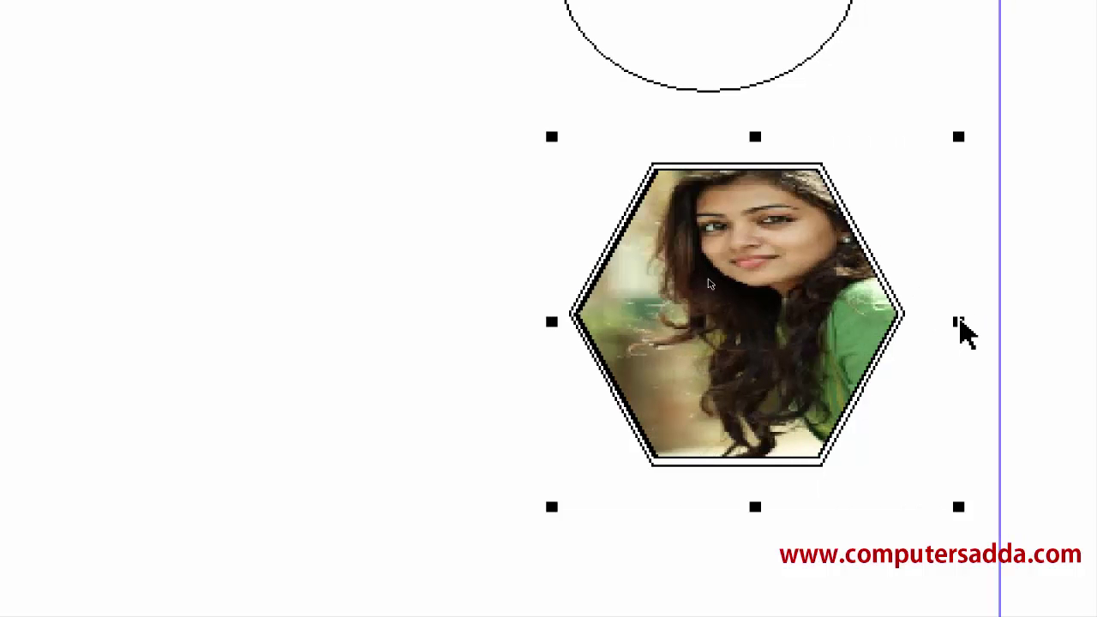
{"action": "left_click_drag", "start_coordinate": [832, 320], "coordinate": [786, 294]}
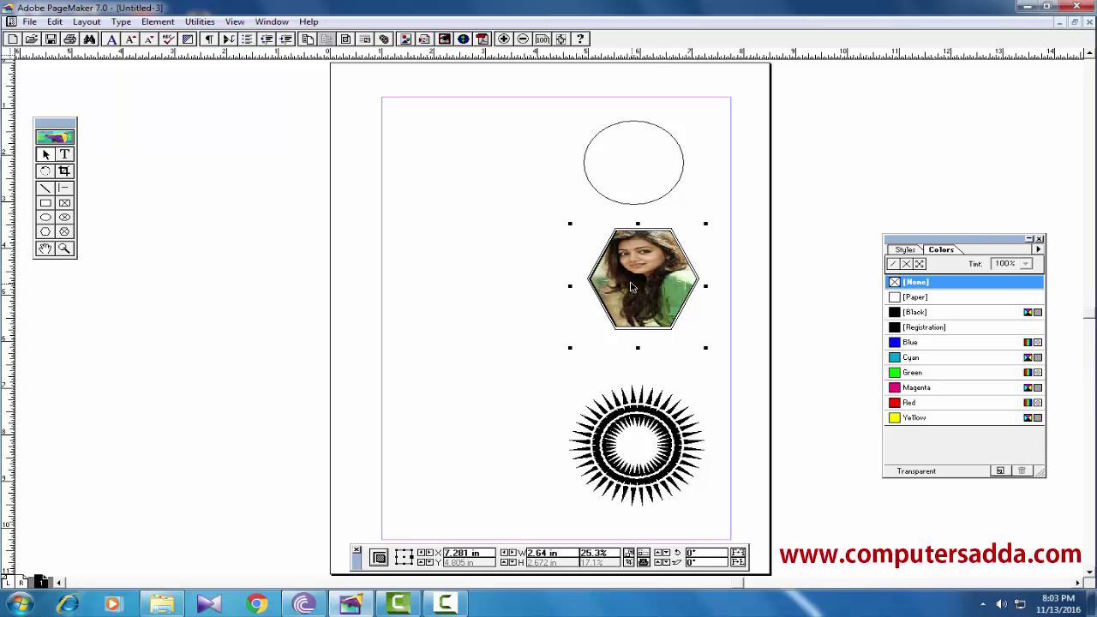
Place the JPEG image 2 from the Desktop on the page as an independent graphic.
{"action": "left_click", "coordinate": [29, 22]}
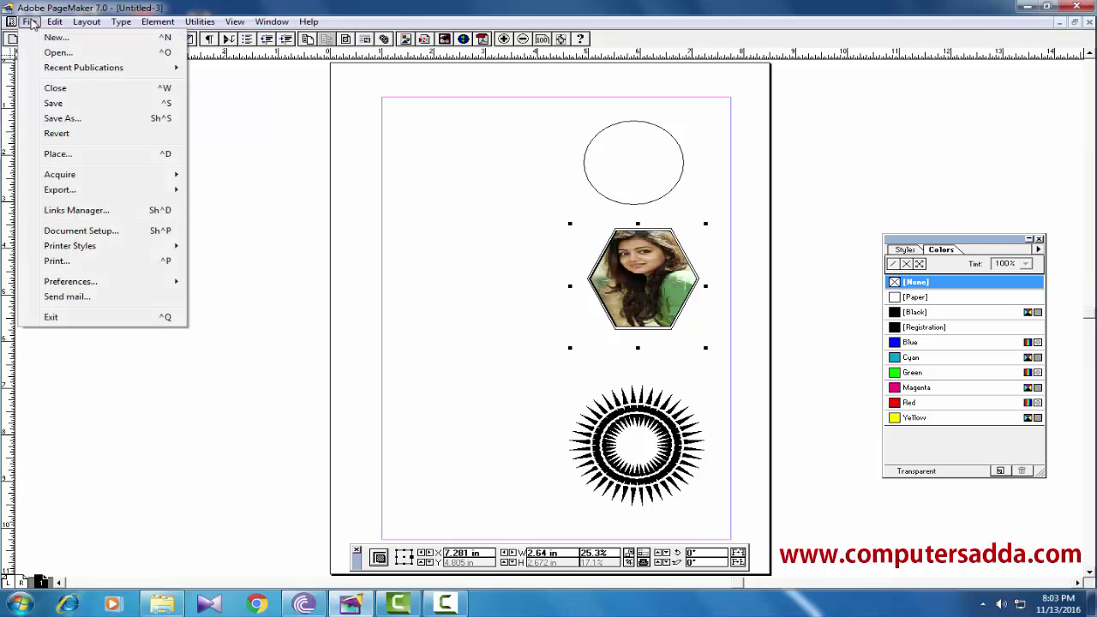
{"action": "left_click", "coordinate": [59, 155]}
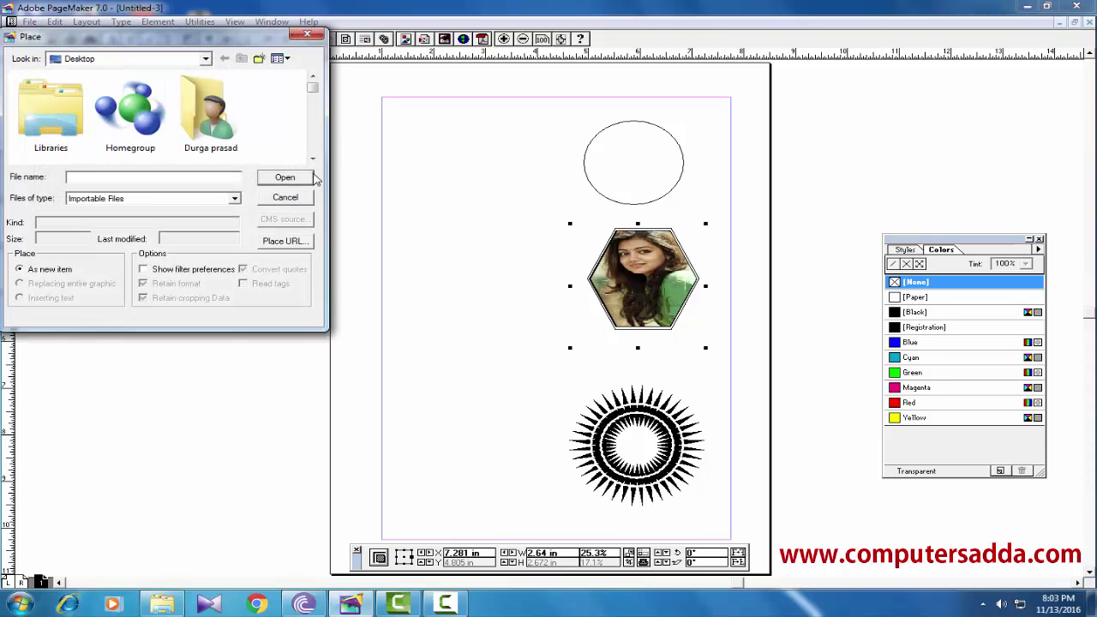
{"action": "left_click", "coordinate": [313, 159]}
{"action": "left_click", "coordinate": [313, 158]}
{"action": "left_click", "coordinate": [313, 159]}
{"action": "left_click", "coordinate": [313, 159]}
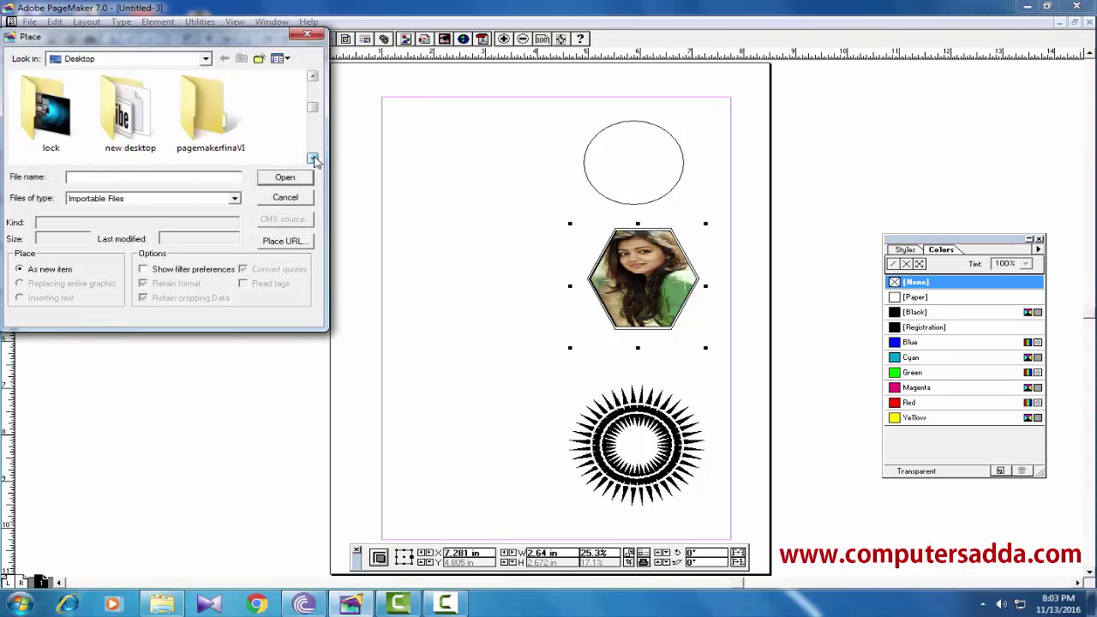
{"action": "left_click", "coordinate": [313, 158]}
{"action": "left_click", "coordinate": [206, 120]}
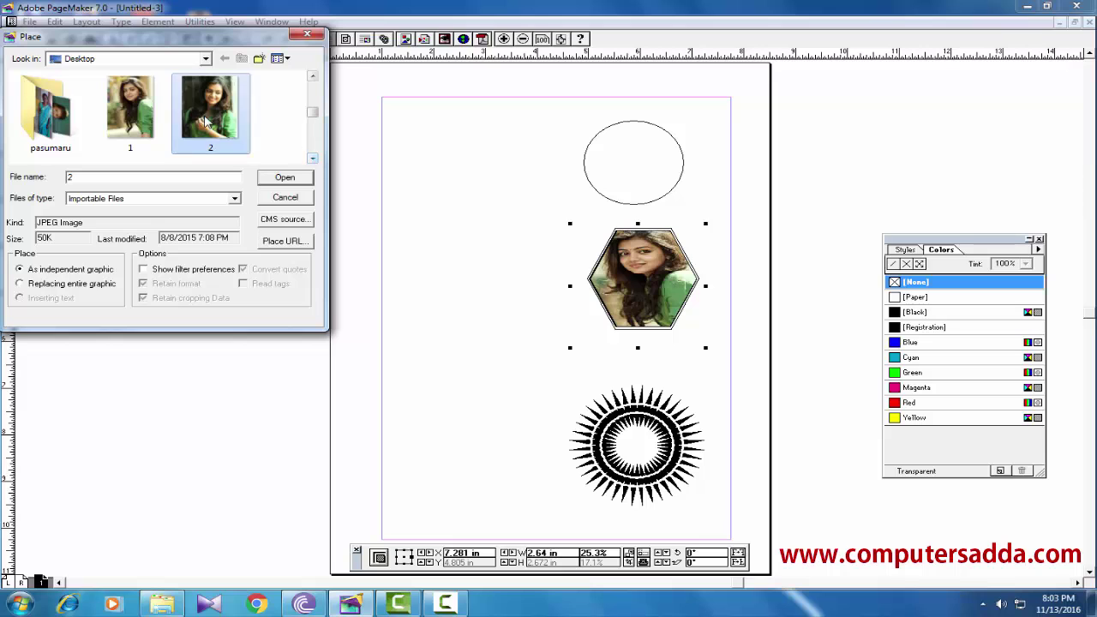
{"action": "left_click", "coordinate": [270, 180]}
{"action": "left_click", "coordinate": [501, 393]}
Shrink the placed photo to about 3.64 by 4.03 in and move it so that it overlaps the starburst's left part.
{"action": "left_click_drag", "start_coordinate": [515, 432], "coordinate": [282, 243]}
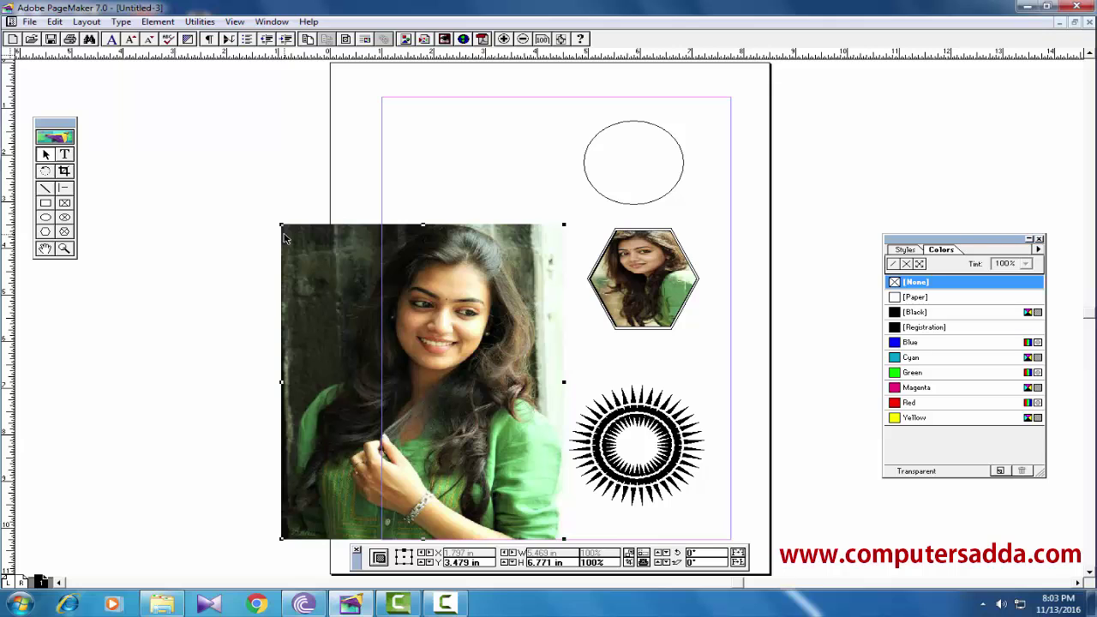
{"action": "left_click_drag", "start_coordinate": [283, 227], "coordinate": [367, 383]}
{"action": "left_click_drag", "start_coordinate": [423, 433], "coordinate": [438, 391]}
{"action": "left_click_drag", "start_coordinate": [579, 420], "coordinate": [562, 420]}
{"action": "left_click_drag", "start_coordinate": [474, 503], "coordinate": [473, 528]}
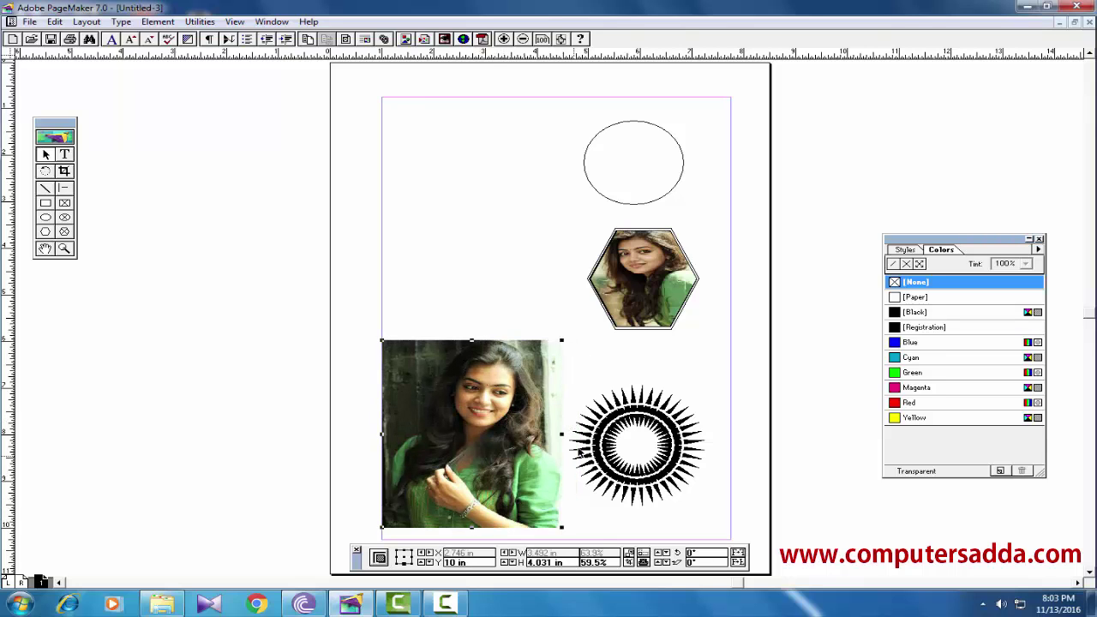
{"action": "left_click_drag", "start_coordinate": [562, 436], "coordinate": [566, 448]}
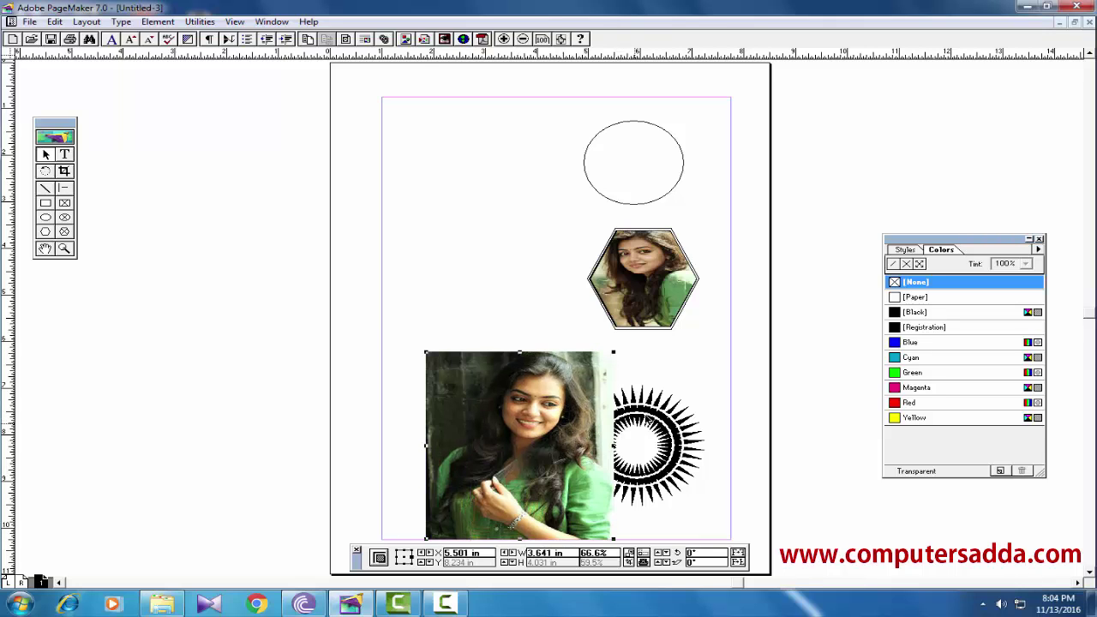
Select the starburst together with the photo and mask the photo with the starburst shape.
{"action": "left_click", "coordinate": [644, 411], "text": "shift"}
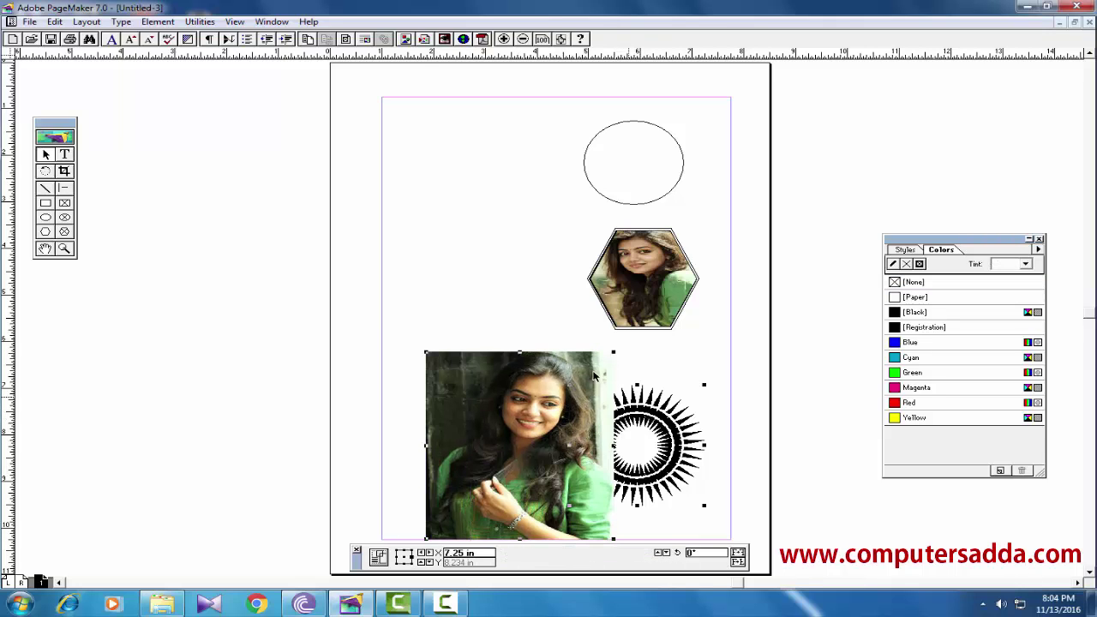
{"action": "left_click", "coordinate": [157, 22]}
{"action": "left_click", "coordinate": [174, 225]}
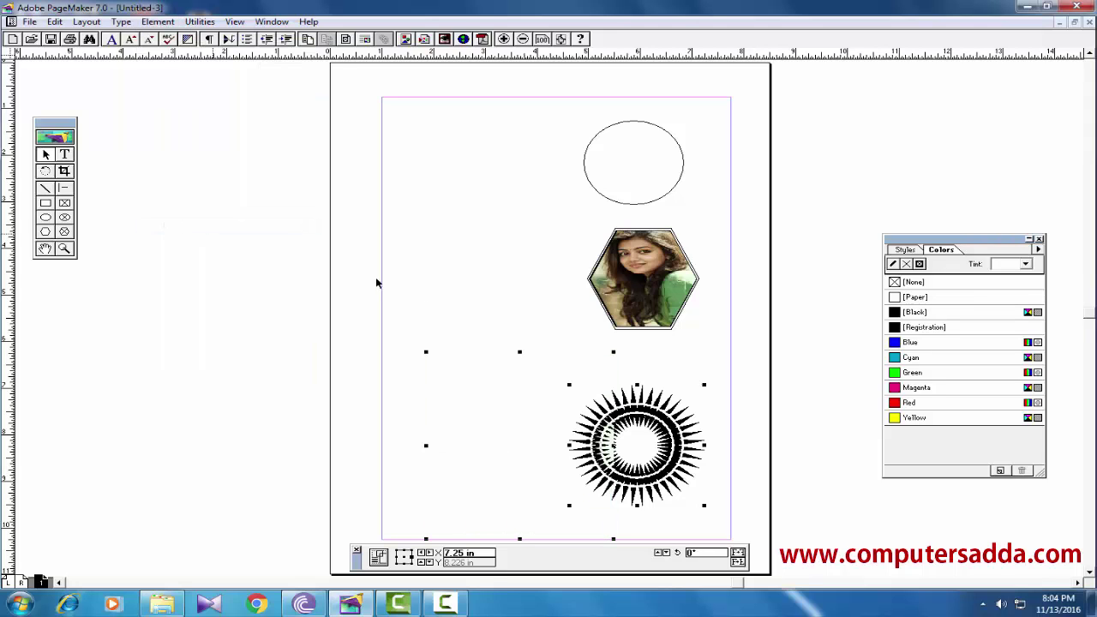
Move the masked photo so that the face sits in the starburst's centre, and deselect it.
{"action": "left_click", "coordinate": [612, 453]}
{"action": "left_click_drag", "start_coordinate": [589, 444], "coordinate": [637, 460]}
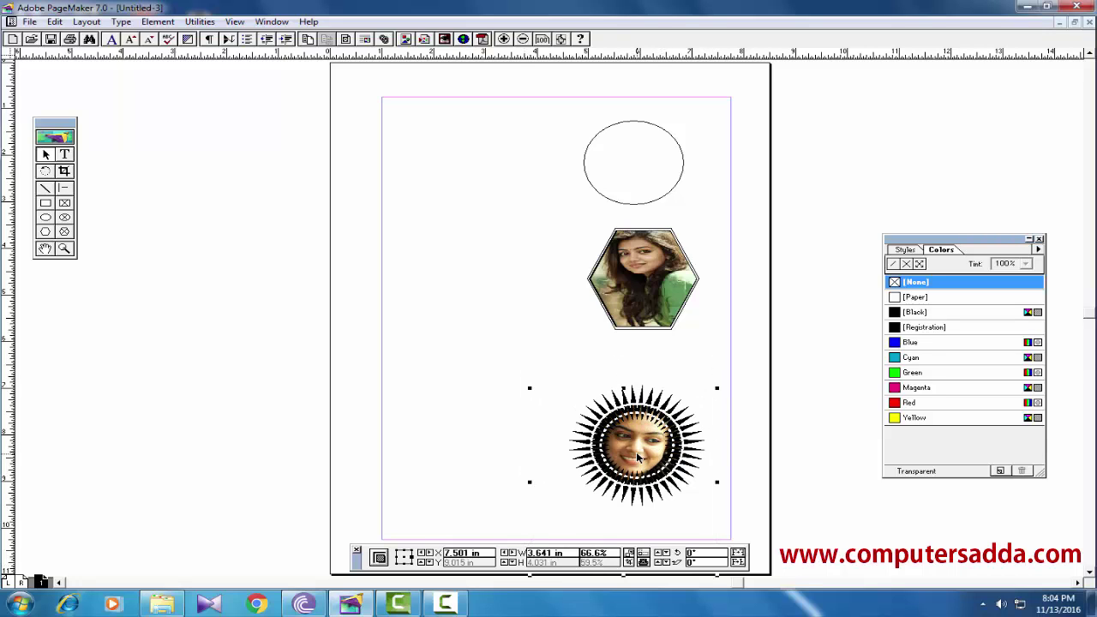
{"action": "left_click", "coordinate": [453, 316]}
Draw a rectangle about 2.98 by 2.03 in beside the ellipse and hexagon, and apply the most rounded corner style.
{"action": "left_click", "coordinate": [46, 204]}
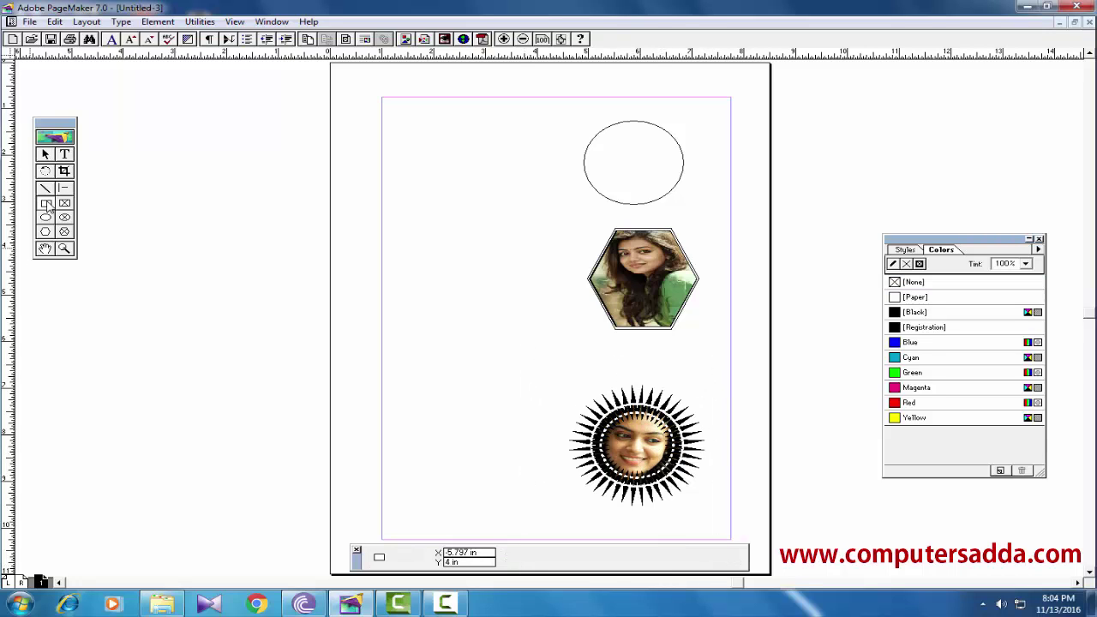
{"action": "left_click_drag", "start_coordinate": [408, 179], "coordinate": [561, 272]}
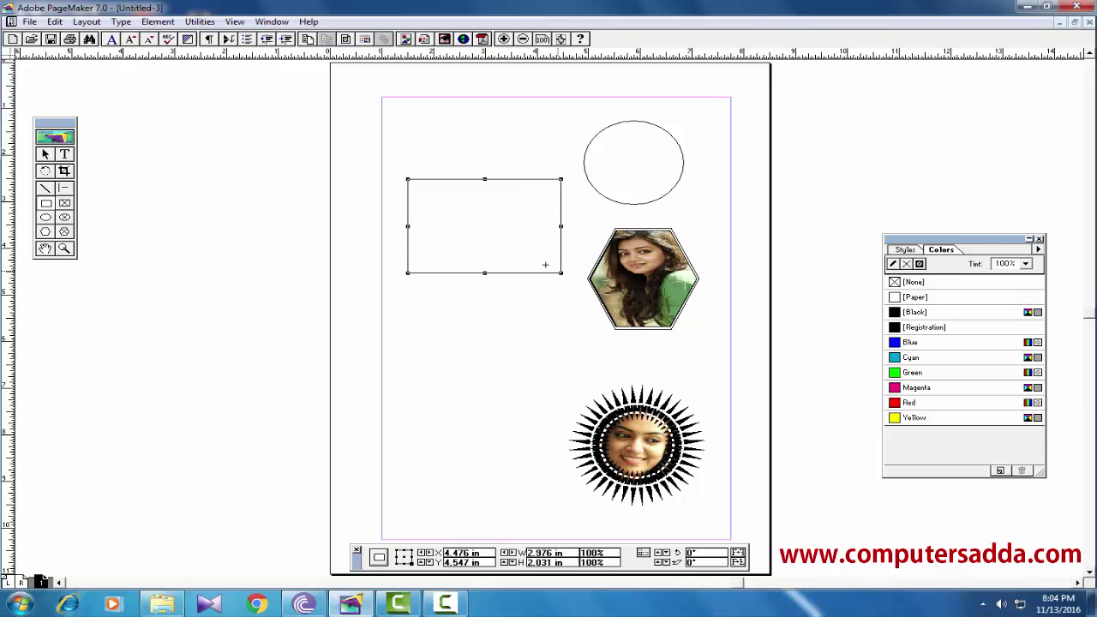
{"action": "left_click", "coordinate": [158, 21]}
{"action": "left_click", "coordinate": [197, 298]}
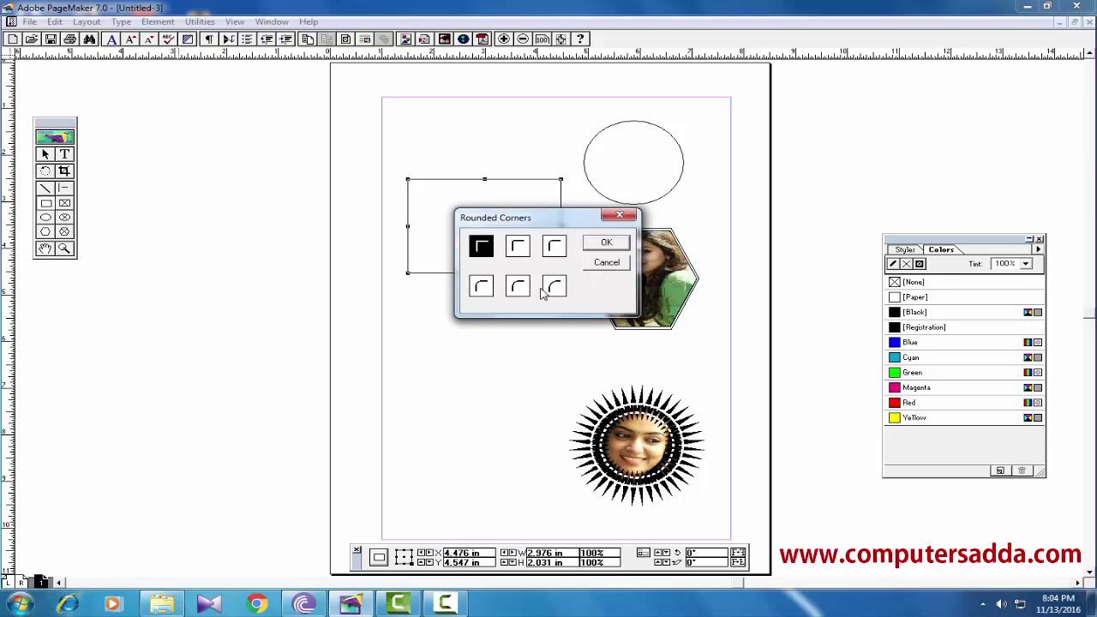
{"action": "left_click", "coordinate": [553, 285]}
{"action": "left_click", "coordinate": [604, 243]}
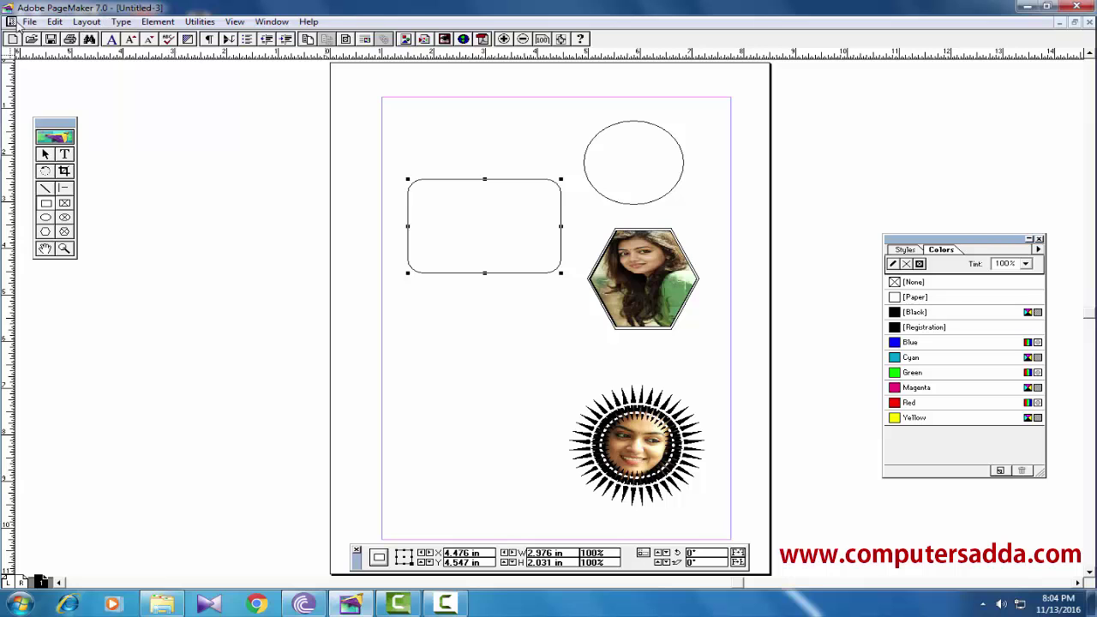
Place the JPEG image 3 from the Desktop as an independent graphic near the rounded rectangle.
{"action": "left_click", "coordinate": [29, 21]}
{"action": "left_click", "coordinate": [56, 154]}
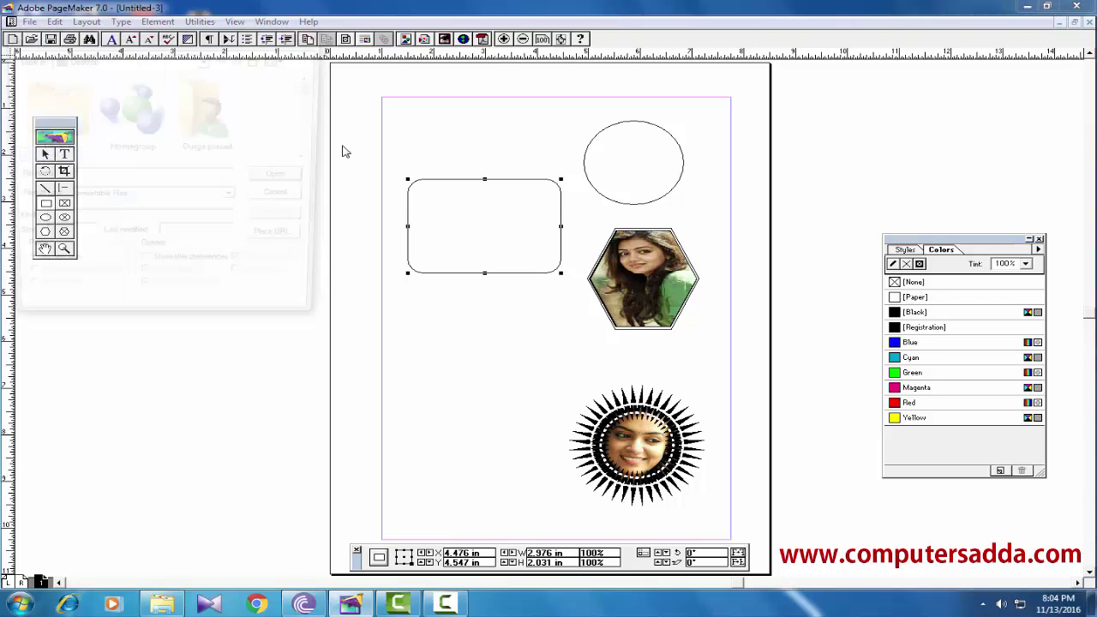
{"action": "left_click_drag", "start_coordinate": [313, 93], "coordinate": [312, 118]}
{"action": "left_click", "coordinate": [68, 153]}
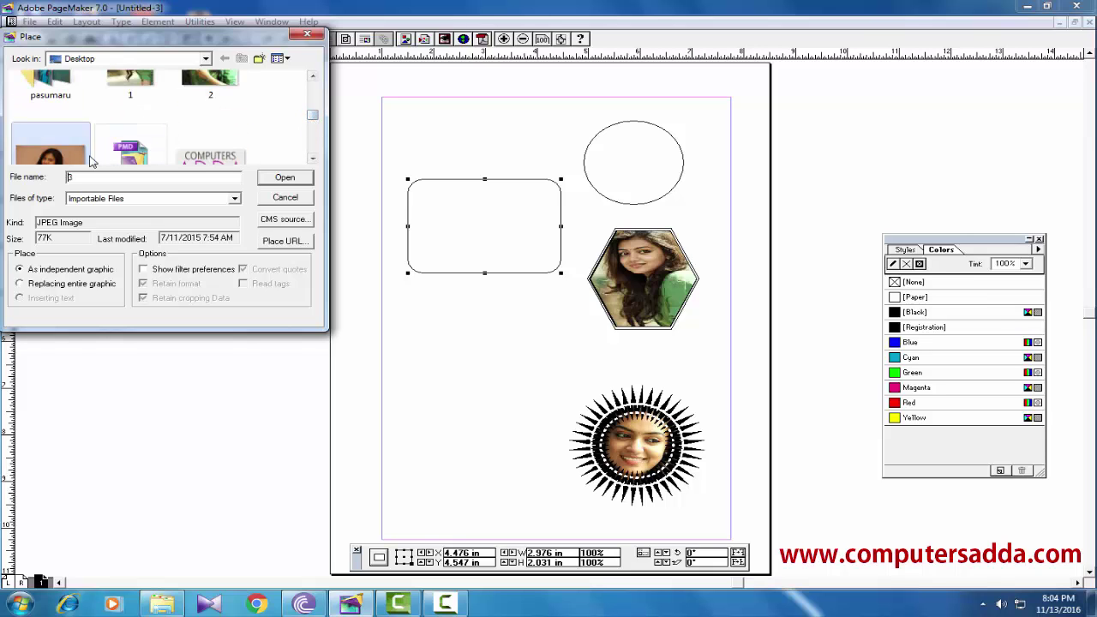
{"action": "left_click", "coordinate": [281, 179]}
{"action": "left_click", "coordinate": [208, 200]}
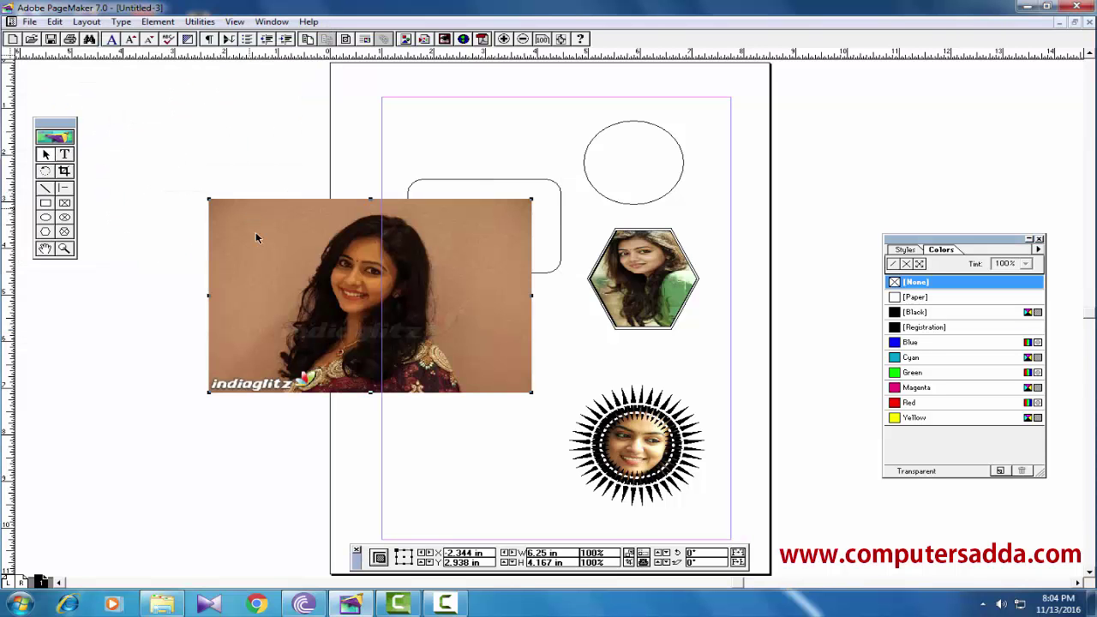
Move the photo over the rounded rectangle's left part and mask it with the rounded rectangle.
{"action": "left_click_drag", "start_coordinate": [239, 209], "coordinate": [179, 149]}
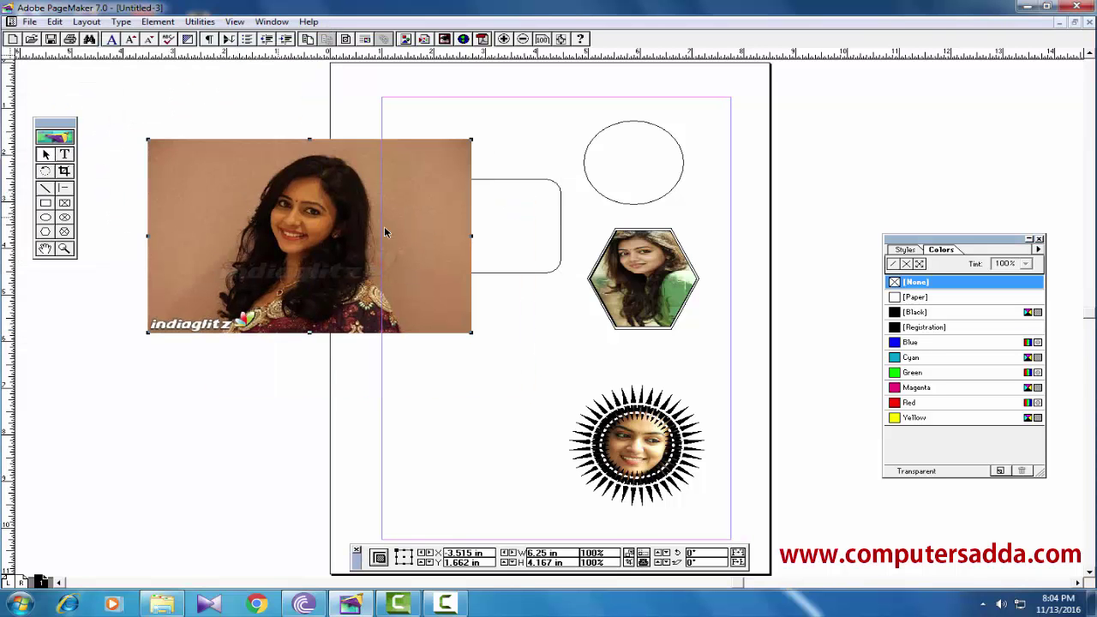
{"action": "left_click", "coordinate": [489, 182], "text": "shift"}
{"action": "left_click", "coordinate": [157, 22]}
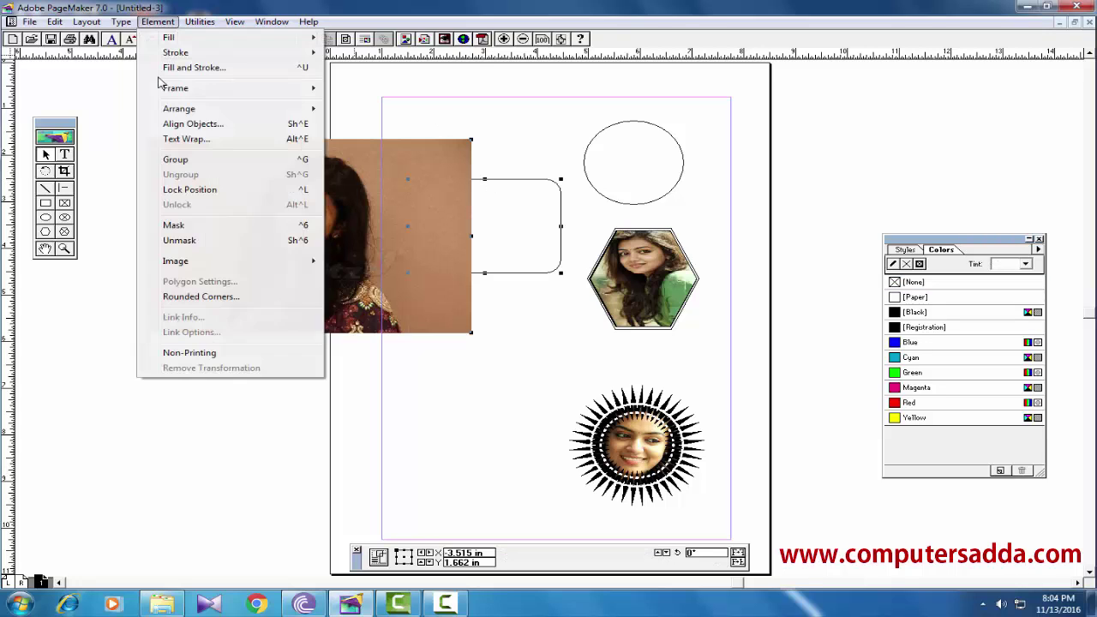
{"action": "left_click", "coordinate": [166, 225]}
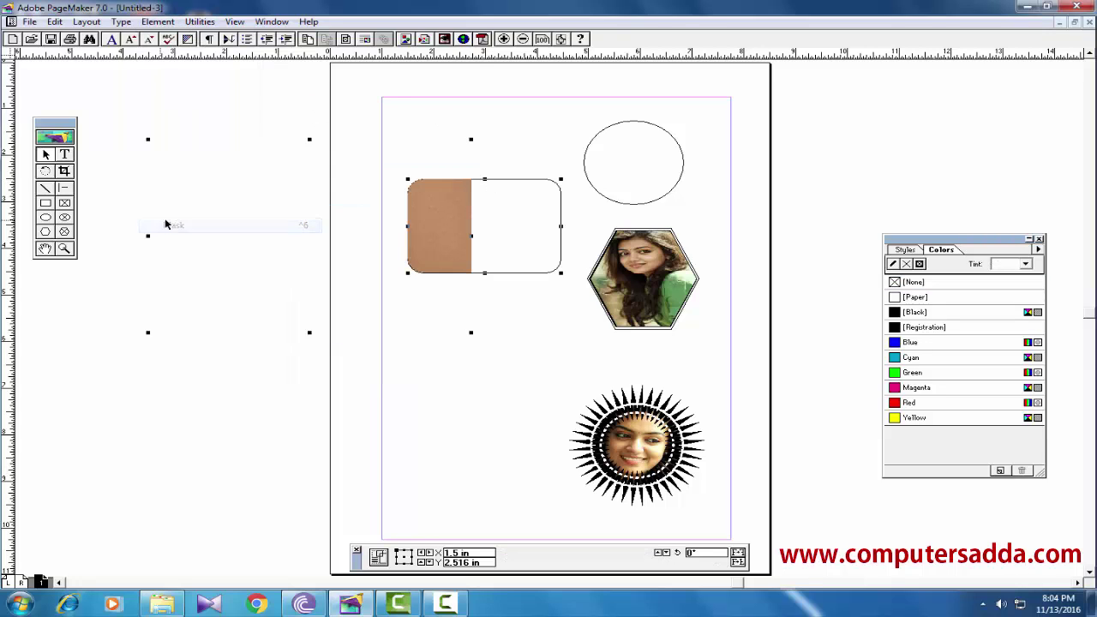
Move the masked photo so that it fills the rounded rectangle with the face near the middle.
{"action": "left_click", "coordinate": [445, 221]}
{"action": "left_click_drag", "start_coordinate": [446, 221], "coordinate": [595, 238]}
{"action": "left_click_drag", "start_coordinate": [472, 222], "coordinate": [485, 230]}
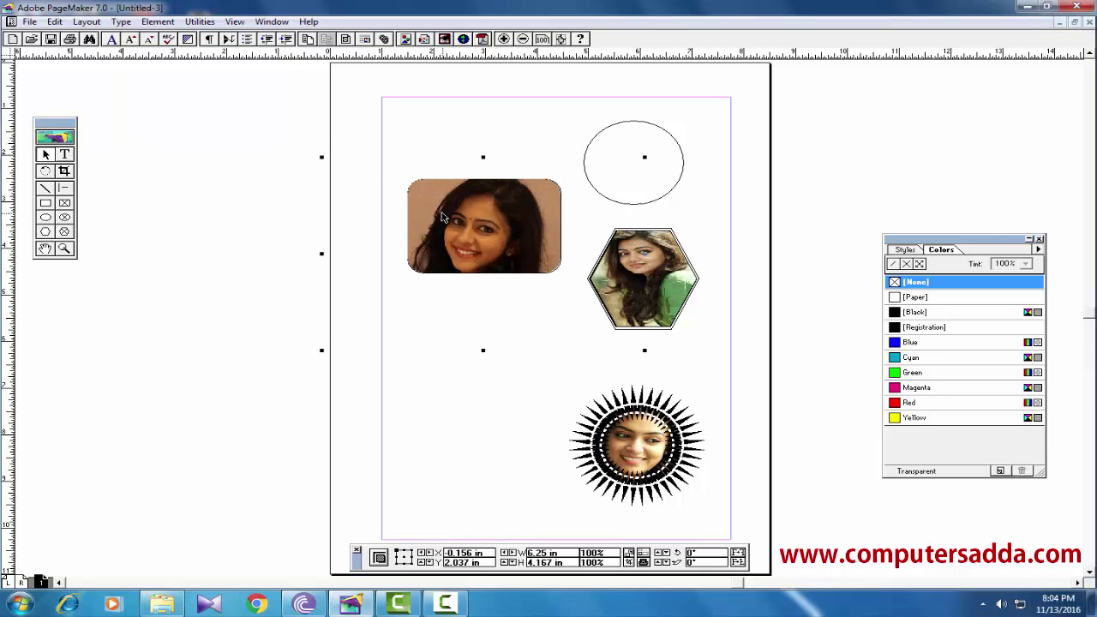
Unmask the photo in the starburst and move it aside so that it covers only the starburst's left edge.
{"action": "left_click", "coordinate": [649, 438]}
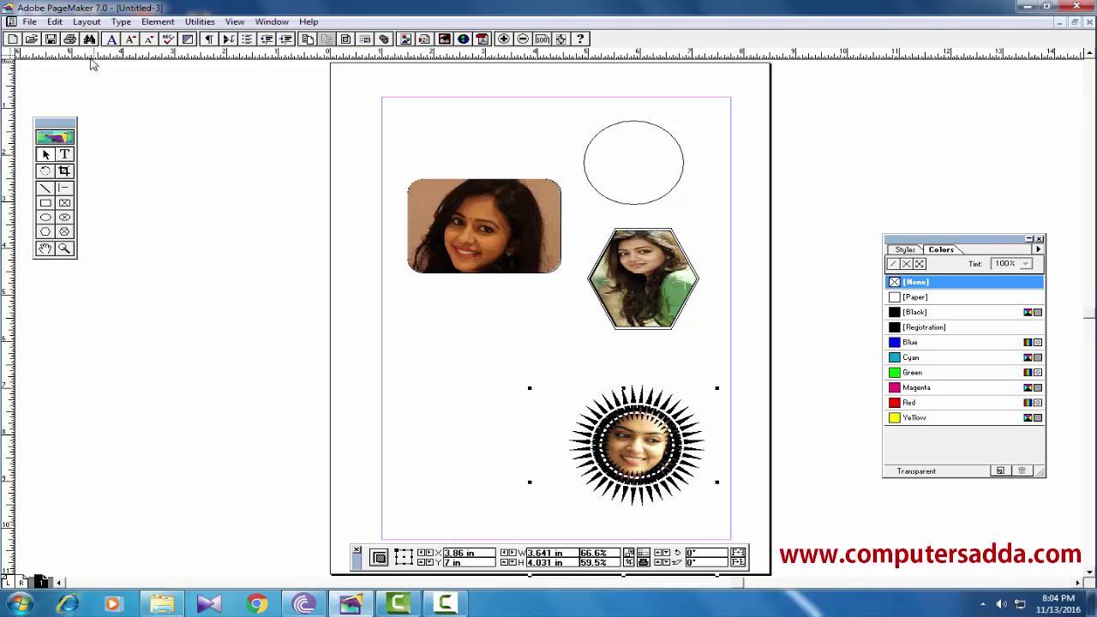
{"action": "left_click", "coordinate": [161, 23]}
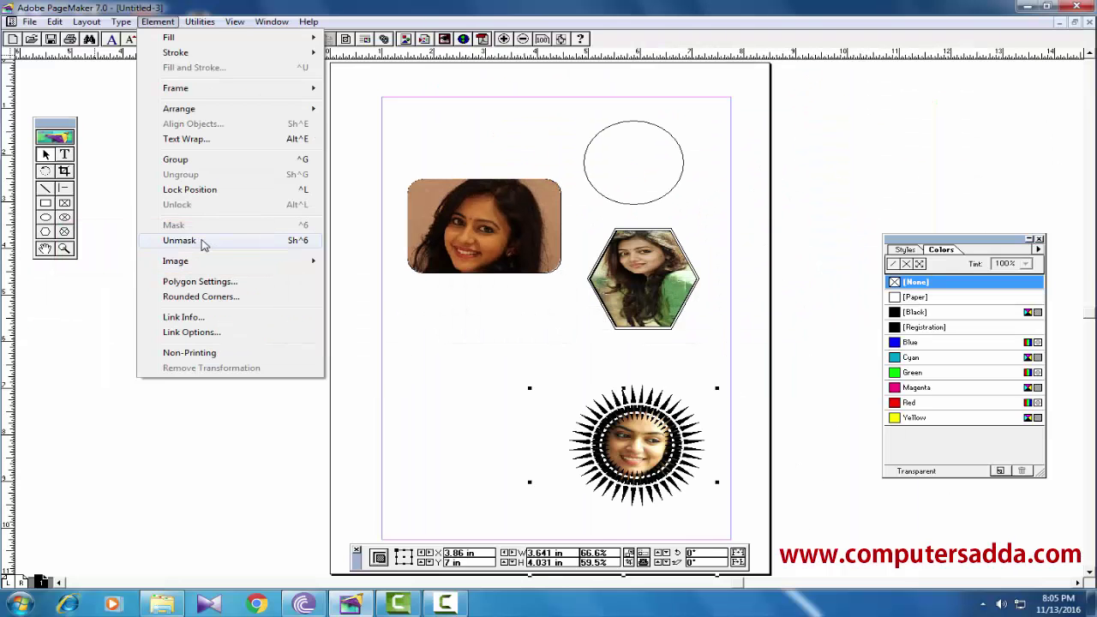
{"action": "left_click", "coordinate": [206, 251]}
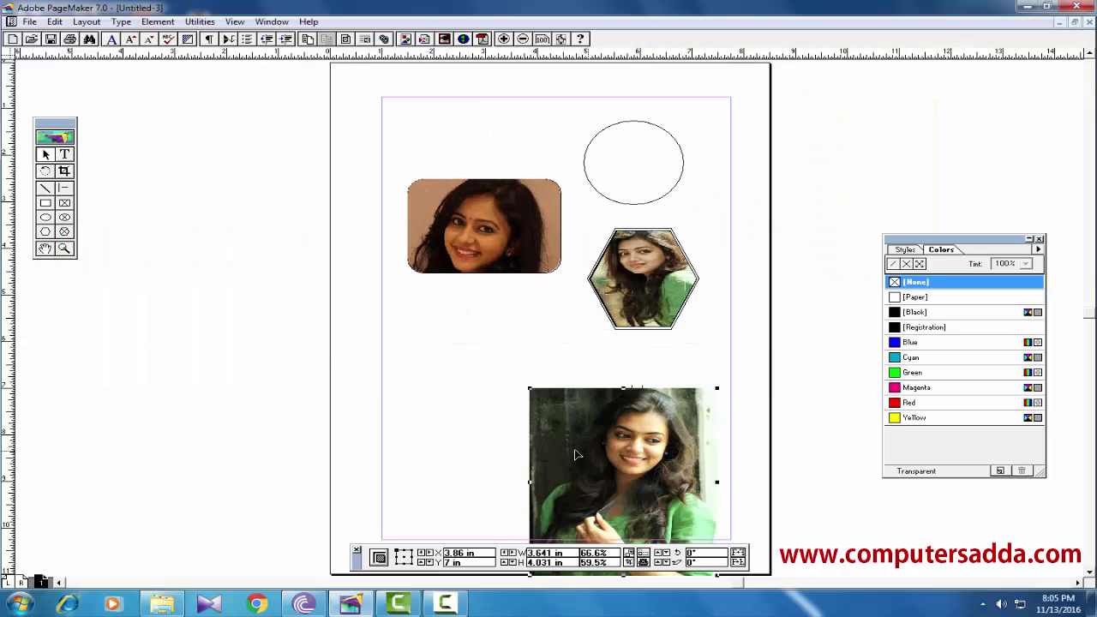
{"action": "left_click_drag", "start_coordinate": [576, 454], "coordinate": [494, 416]}
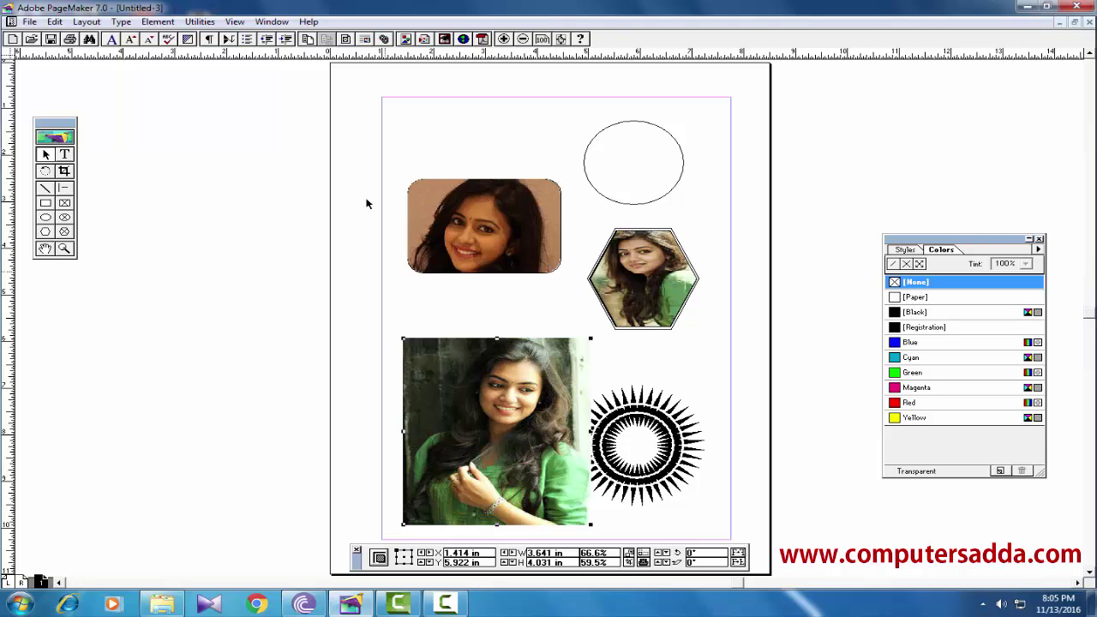
{"action": "left_click", "coordinate": [159, 21]}
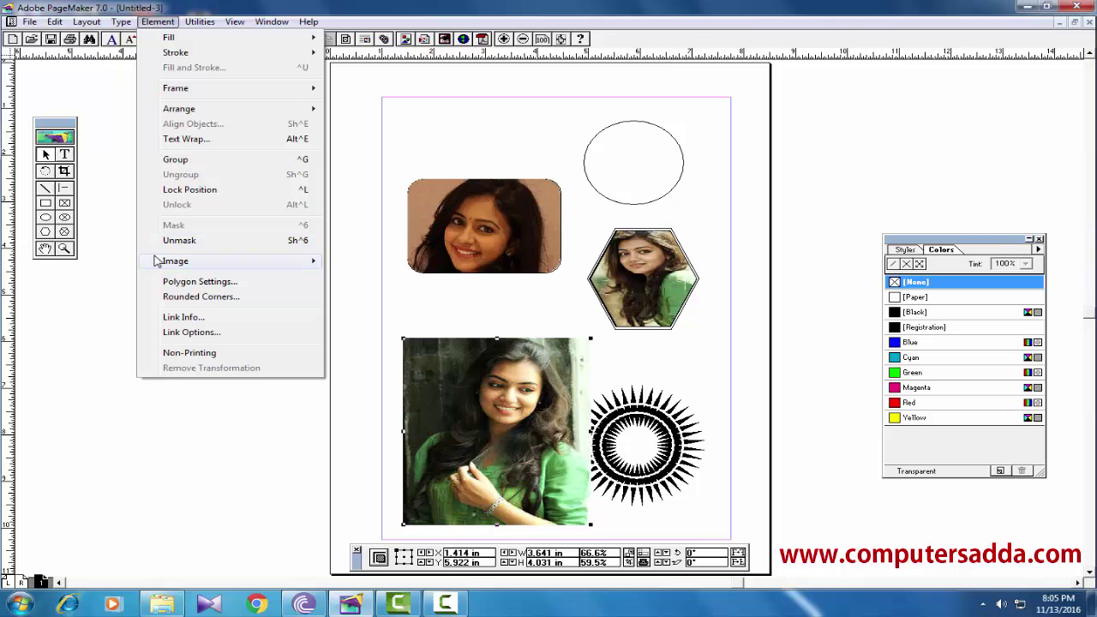
{"action": "mouse_move", "coordinate": [157, 261]}
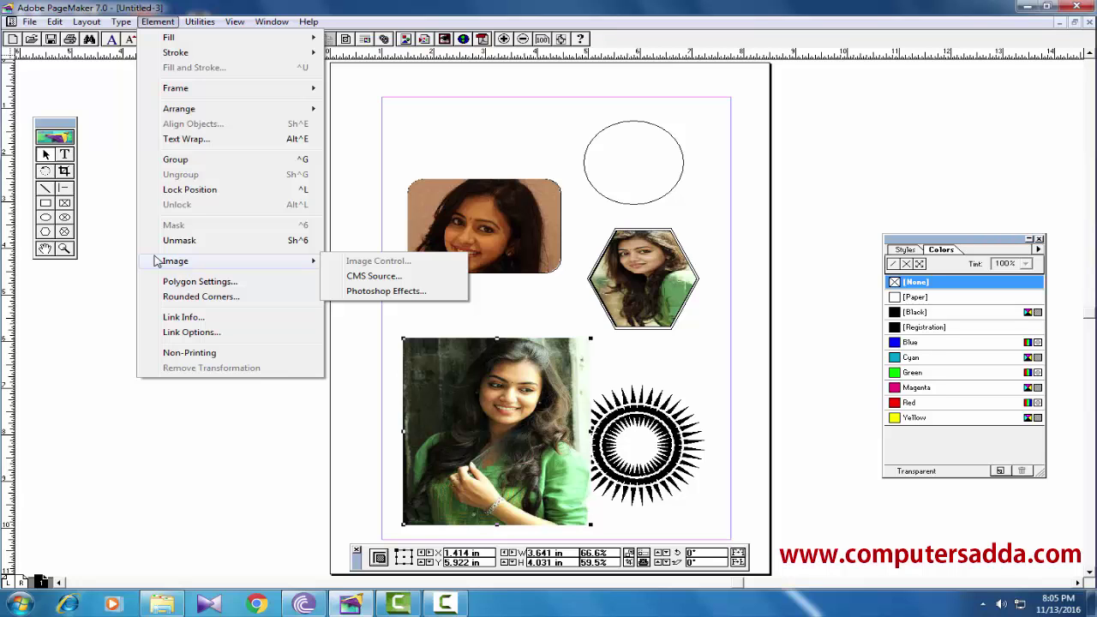
{"action": "left_click", "coordinate": [433, 148]}
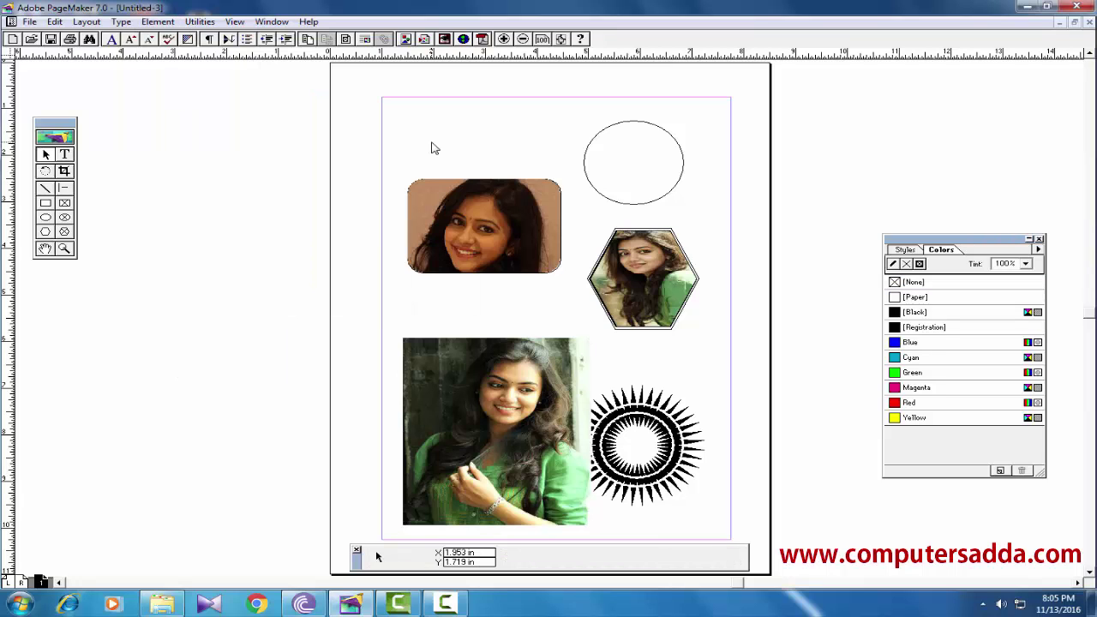